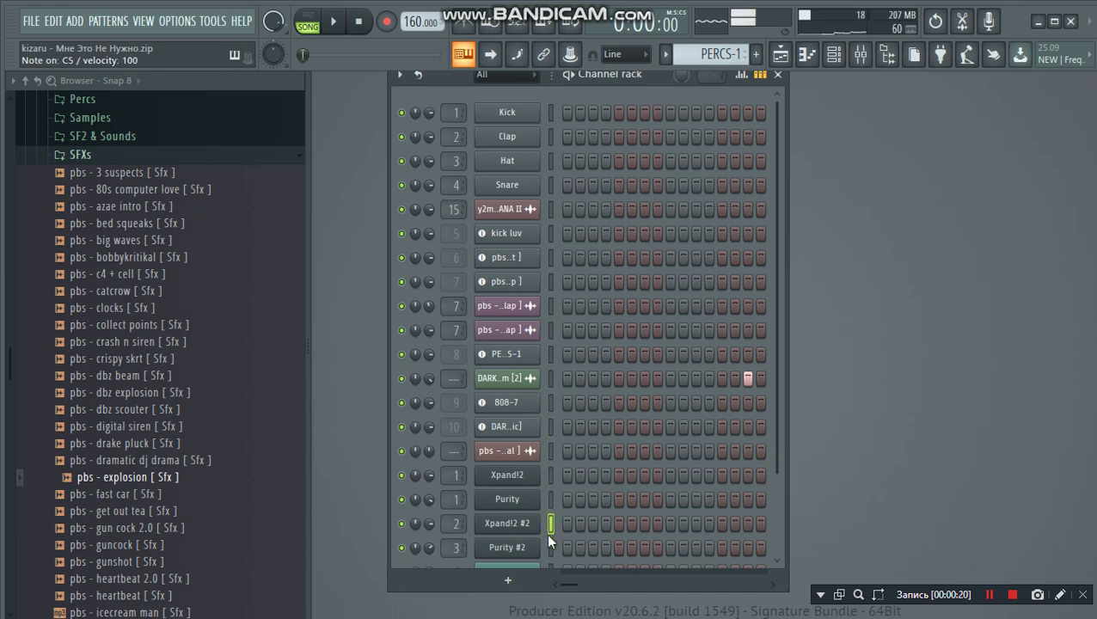
Step: Look through the channel rack's instruments, close it and show the playlist
scroll(550, 540, down, 3)
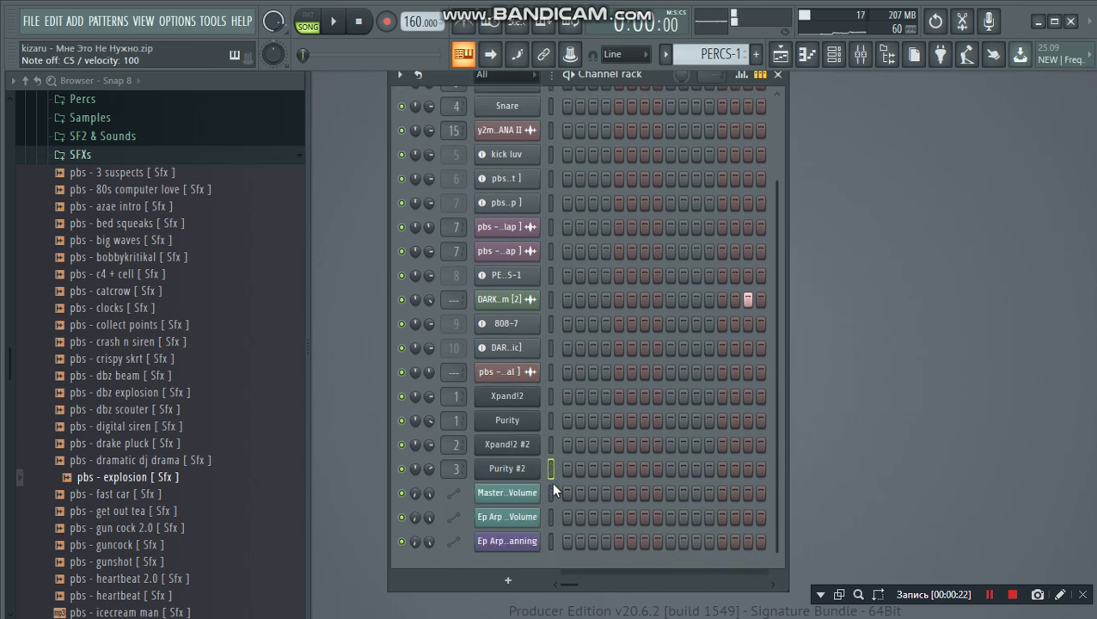
click(778, 75)
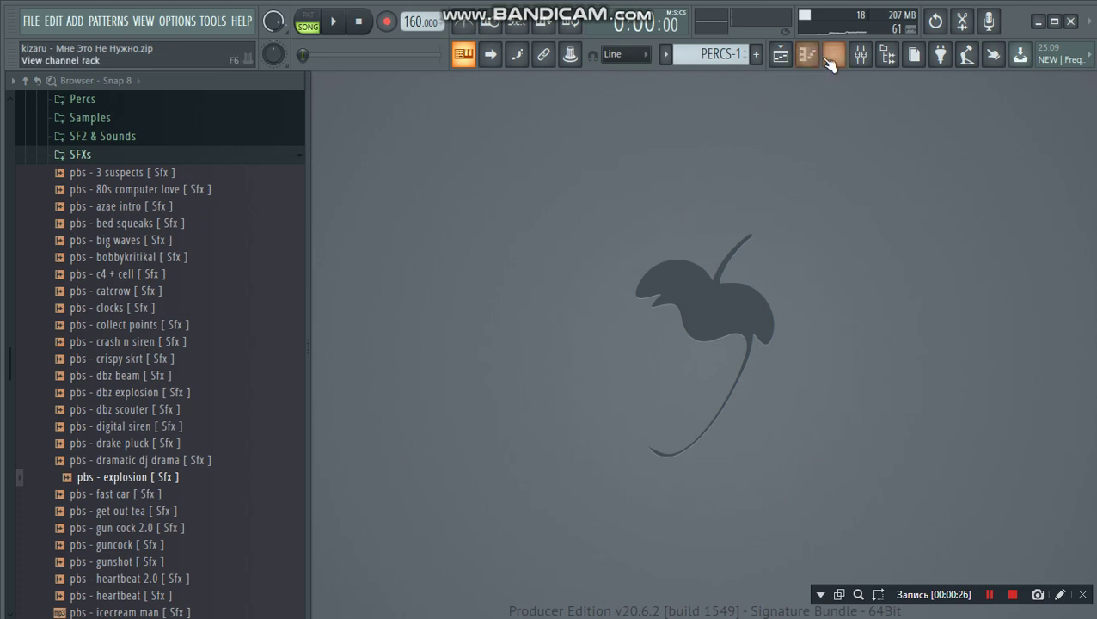
click(786, 60)
Step: Open the Rhodes pattern on Track 2 from the playlist, view its Xpand!2 instrument and close the plugin window
double_click(569, 186)
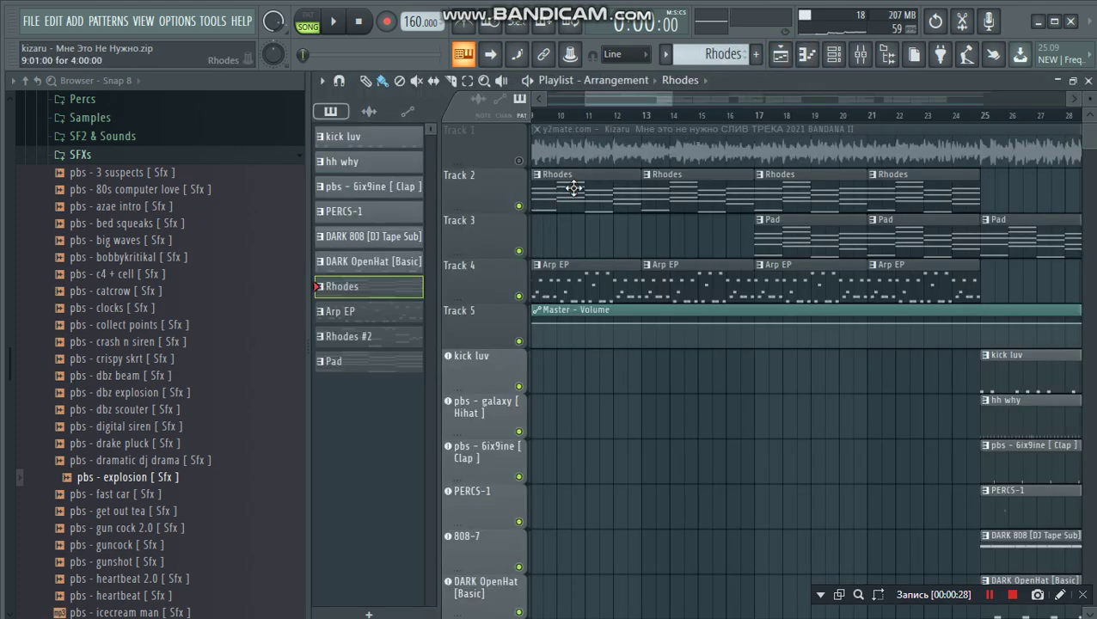
scroll(583, 105, down, 3)
scroll(581, 105, up, 3)
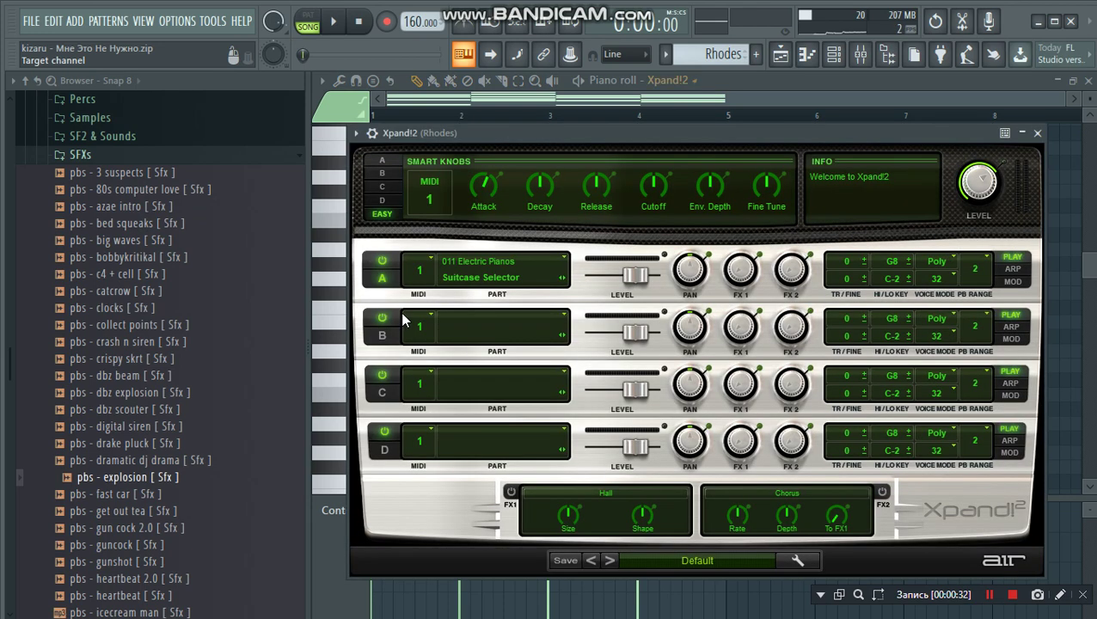
click(1039, 134)
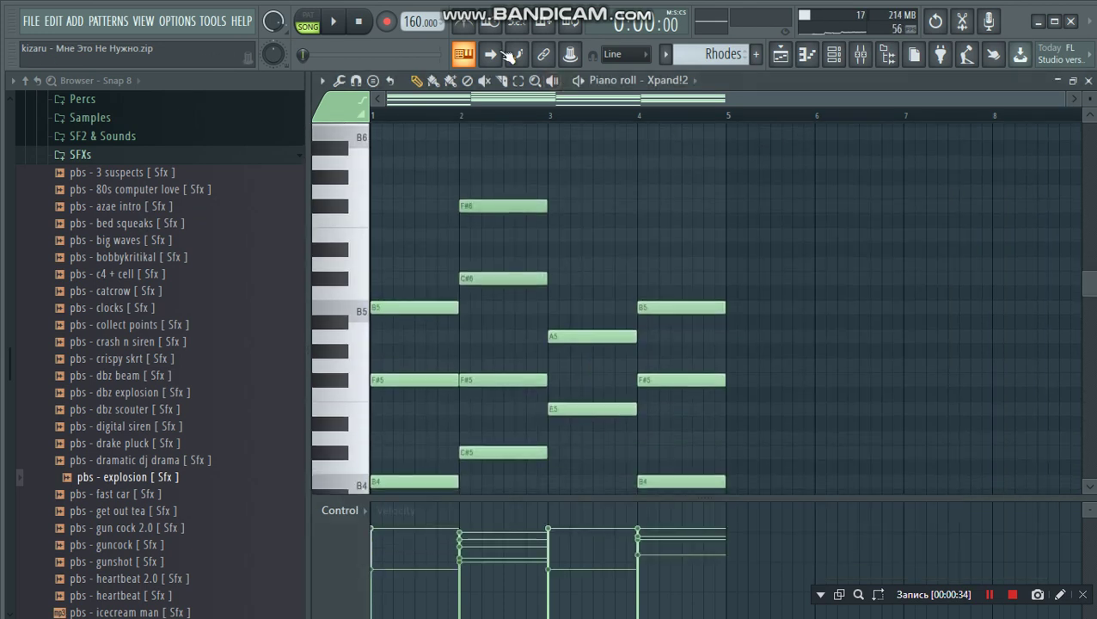
Step: Collapse the velocity lane so the note grid fills the piano roll's height
scroll(600, 272, down, 1)
drag(332, 496, 310, 607)
scroll(457, 507, down, 1)
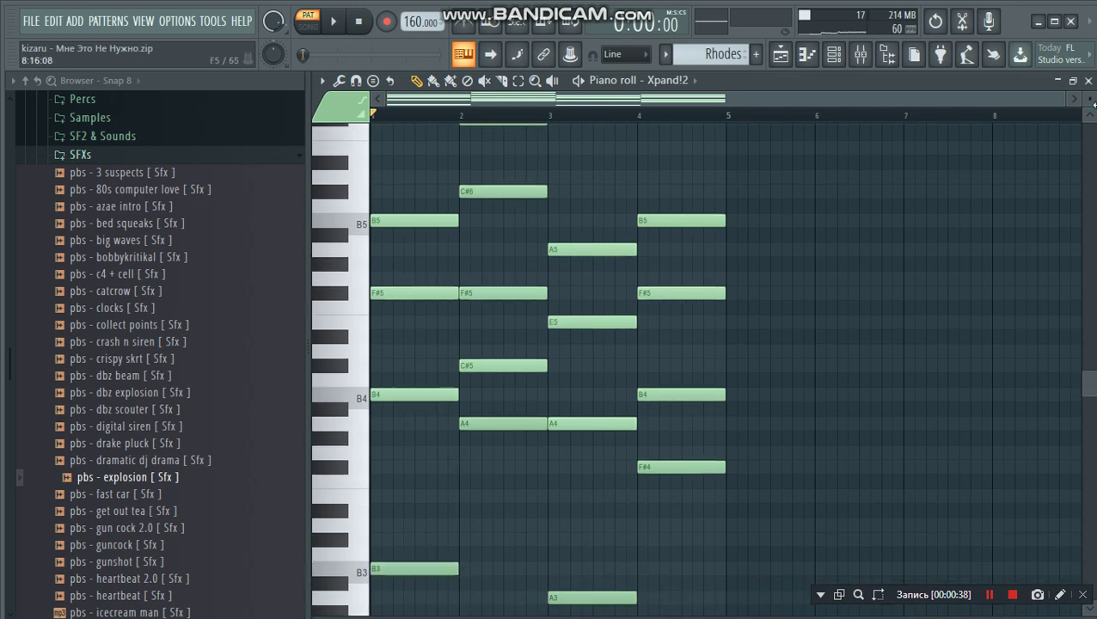
Step: Play the Rhodes chord pattern and stop playback
drag(1085, 100, 1086, 95)
key(space)
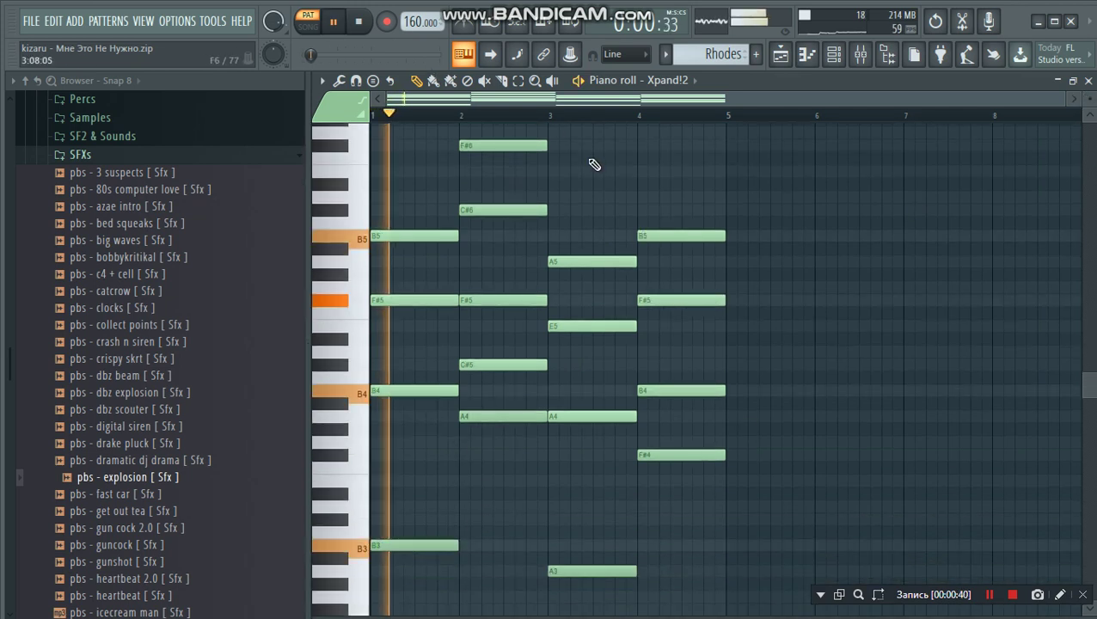
click(361, 21)
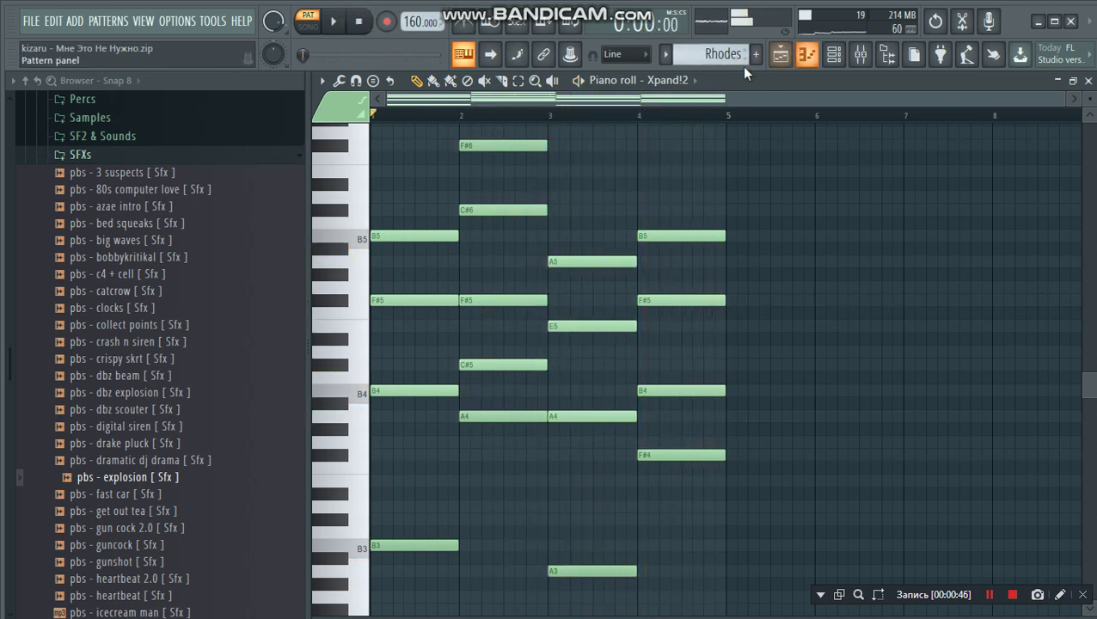
Step: Switch to the Rhodes #2 pattern and enlarge its notes in the piano roll
scroll(711, 56, down, 1)
scroll(709, 55, down, 1)
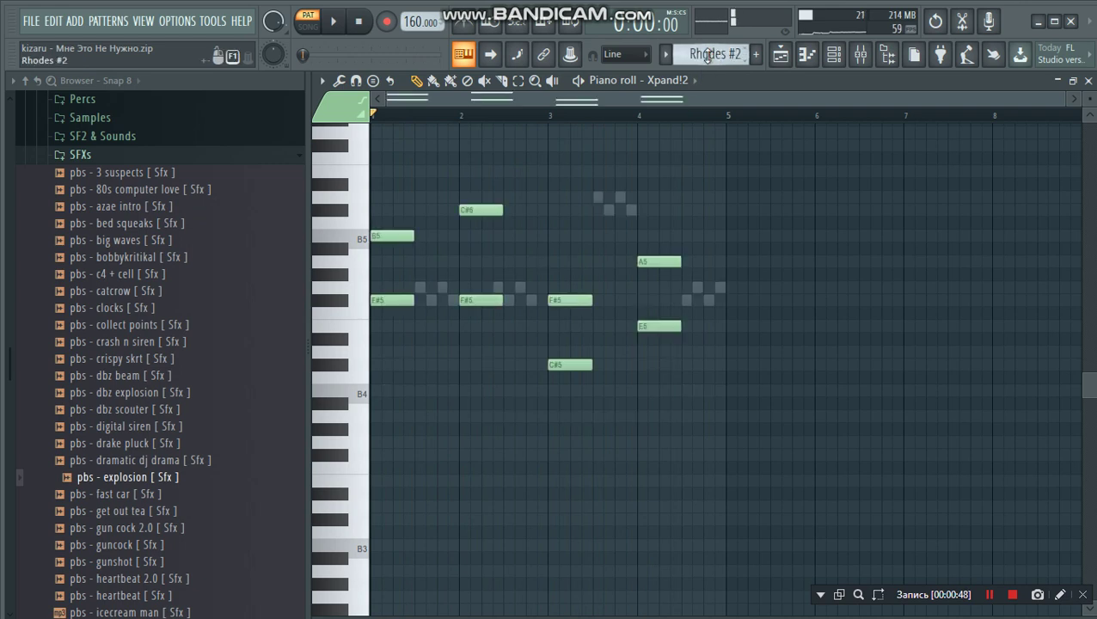
scroll(638, 159, up, 2)
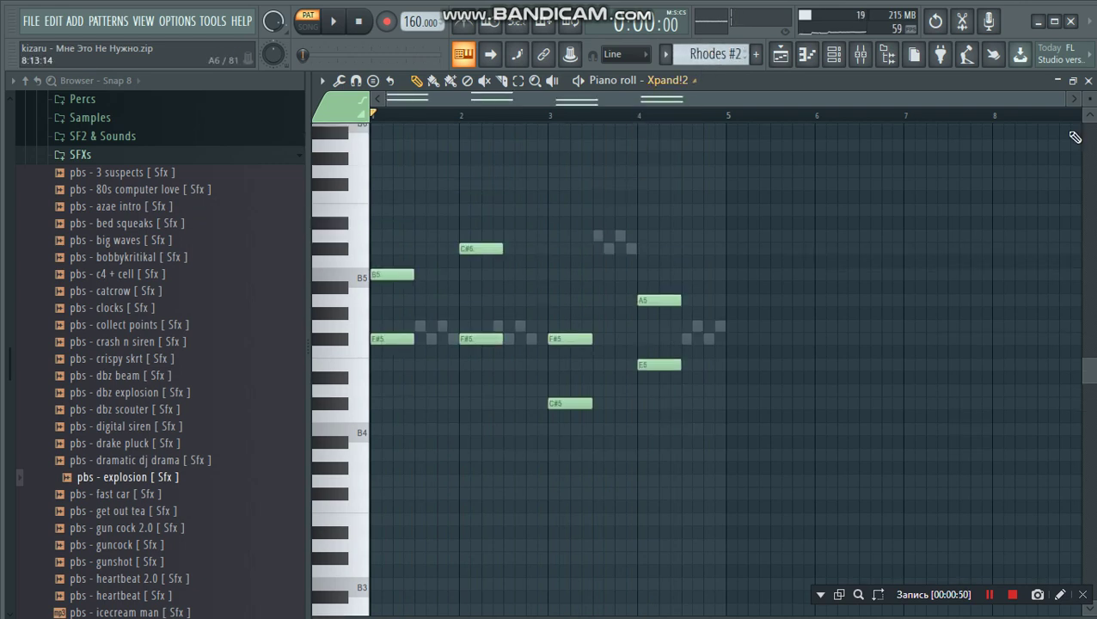
drag(1090, 100, 1091, 92)
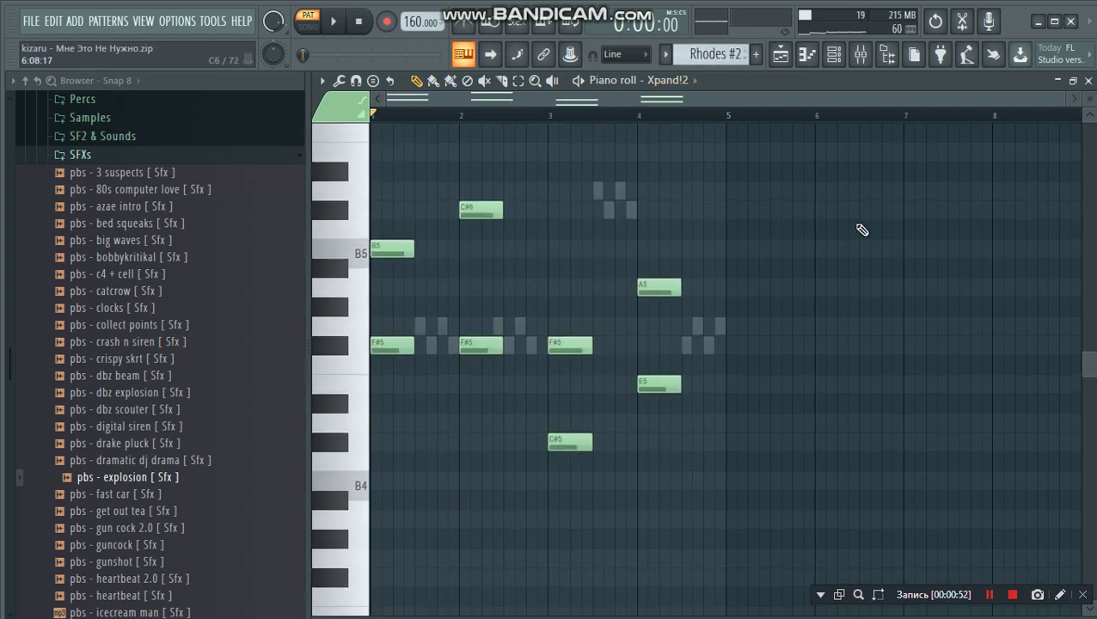
scroll(858, 225, up, 1)
scroll(686, 83, down, 1)
Step: View the Purity instrument's selected Autumn preset and close the plugin window
key(F6)
click(524, 377)
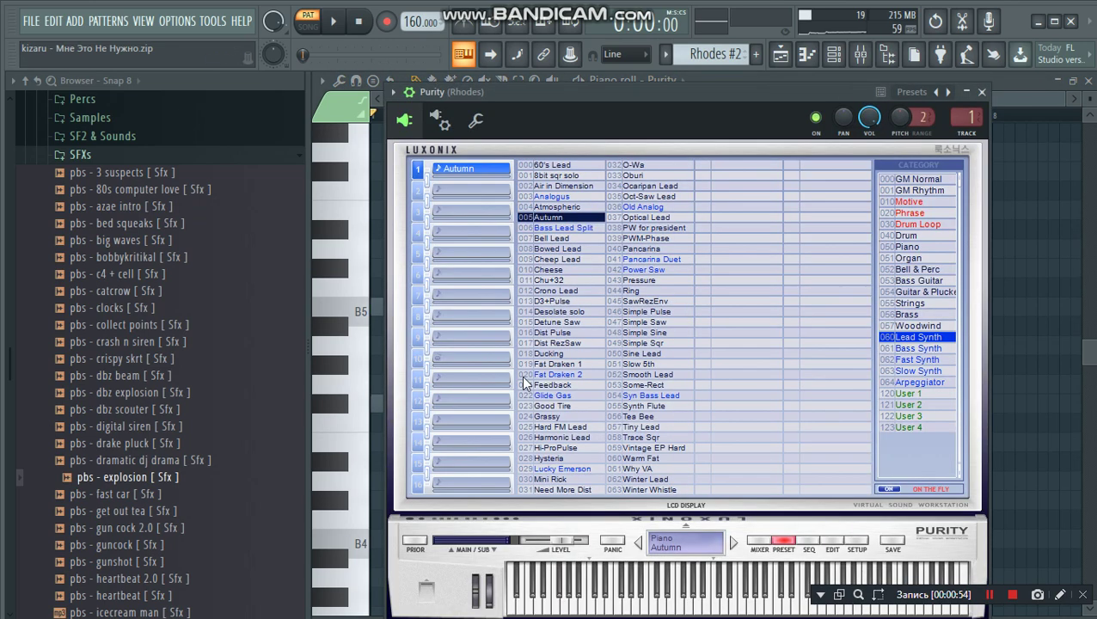
click(982, 92)
Step: Target the Xpand!2 channel, play the Rhodes #2 pattern and stop playback
scroll(663, 92, up, 1)
scroll(614, 191, up, 1)
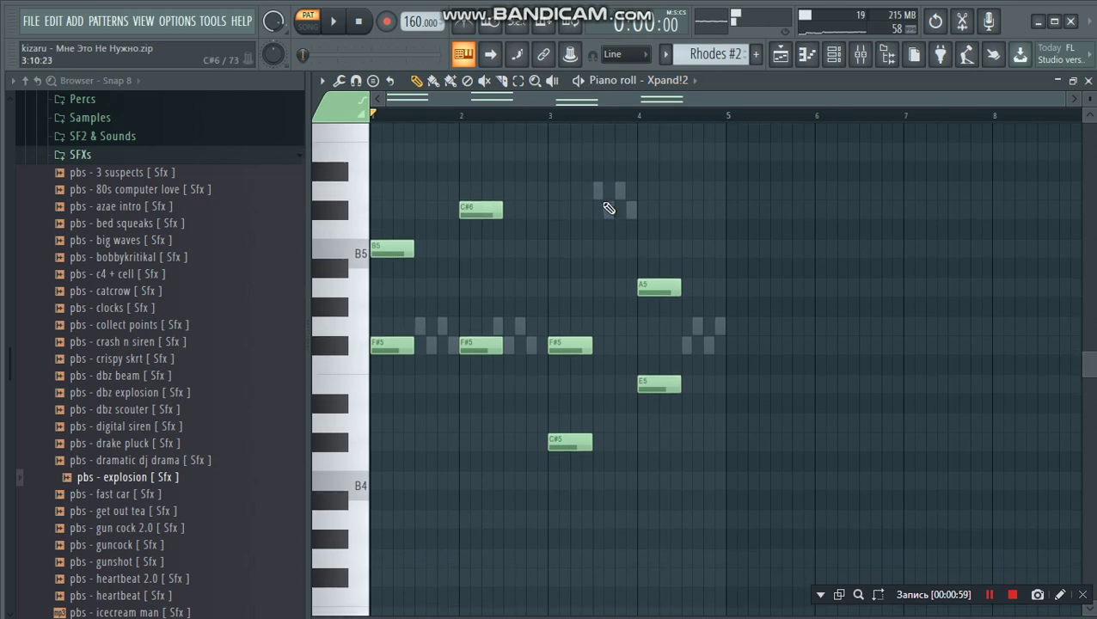
key(space)
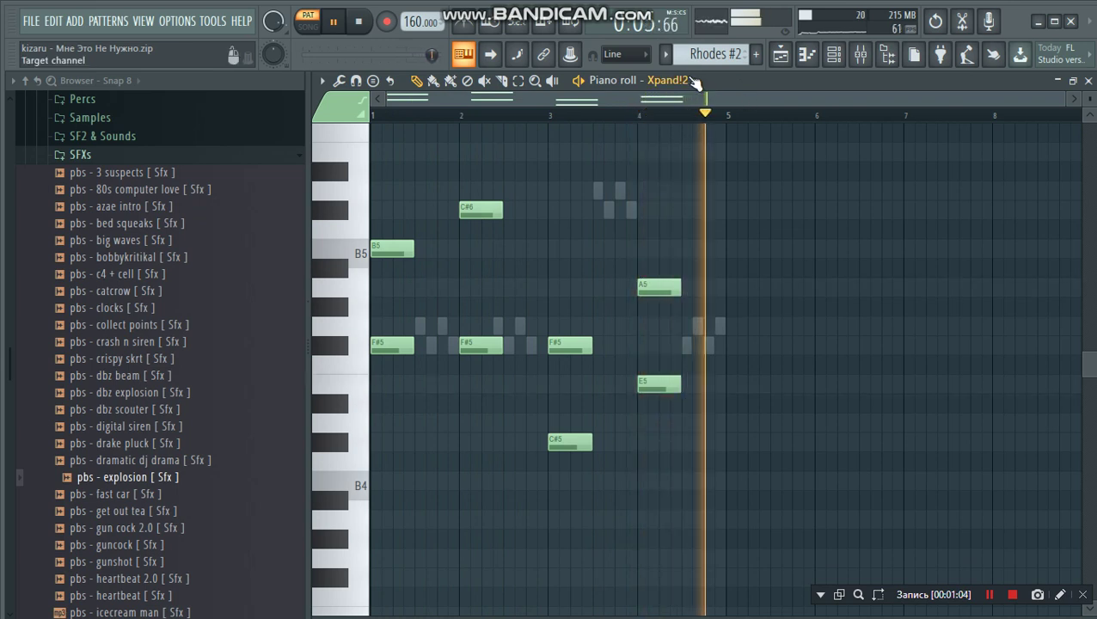
key(space)
Step: Switch to the Arp EP pattern, view the Purity #2 instrument's Pretty Suitcase preset and close the plugin window
scroll(698, 57, down, 1)
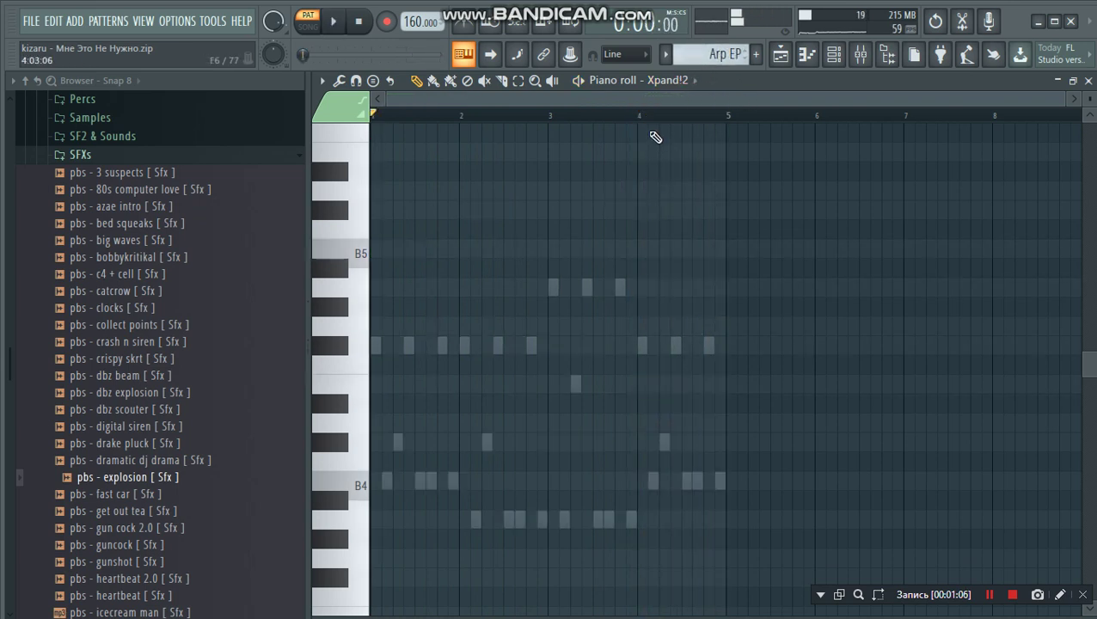
scroll(669, 85, down, 1)
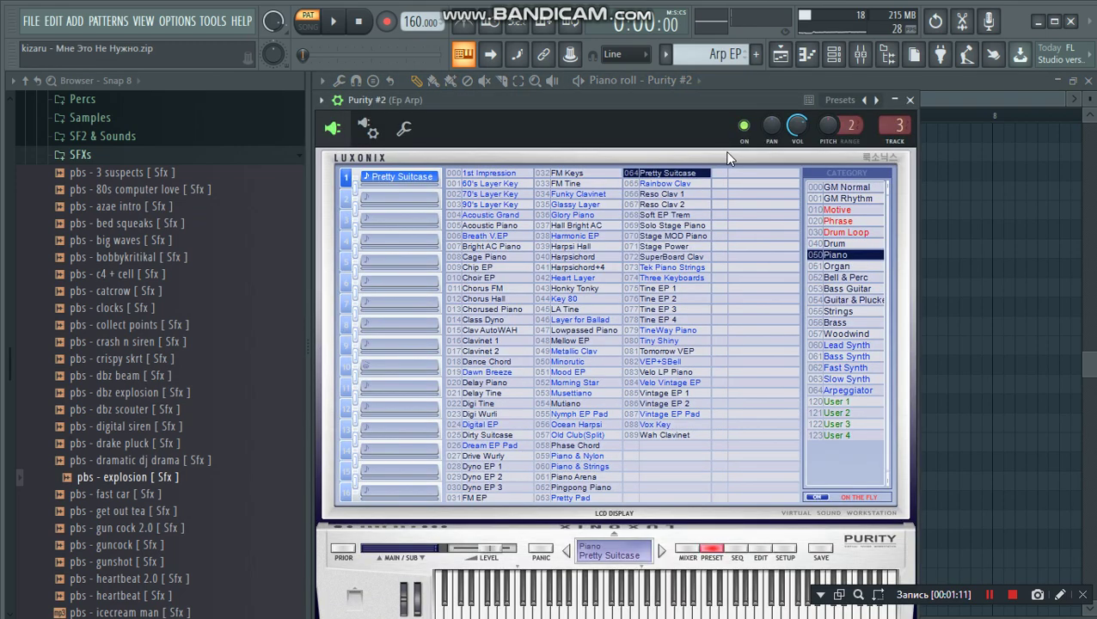
drag(767, 99, 796, 90)
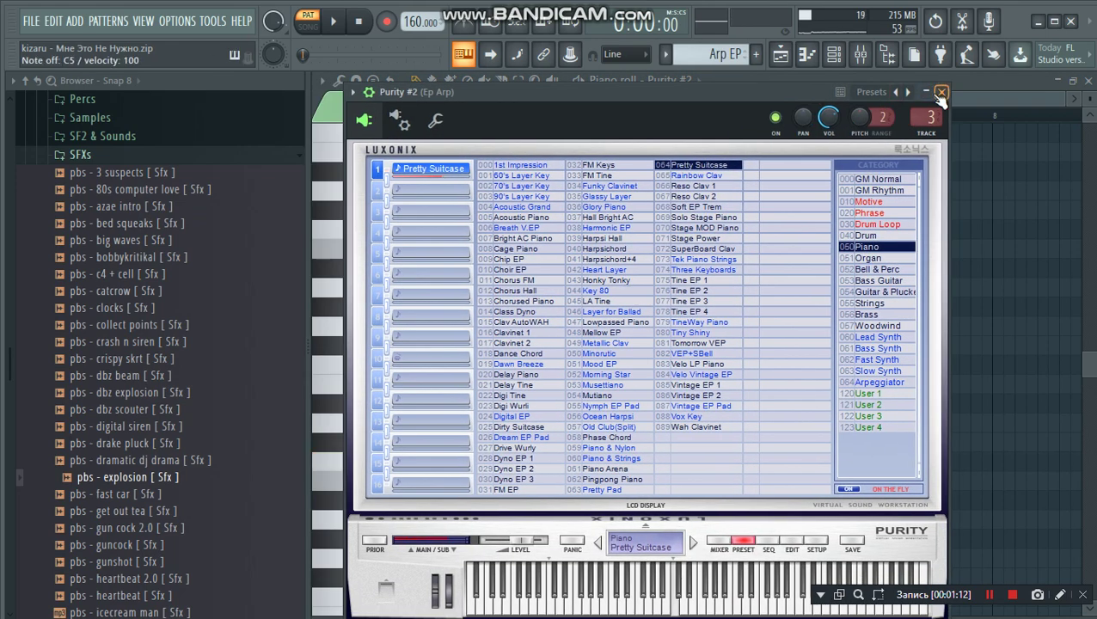
click(942, 92)
Step: Return to the playlist and open the Arp EP pattern from Track 4 in the piano roll
click(1088, 81)
scroll(780, 142, down, 2)
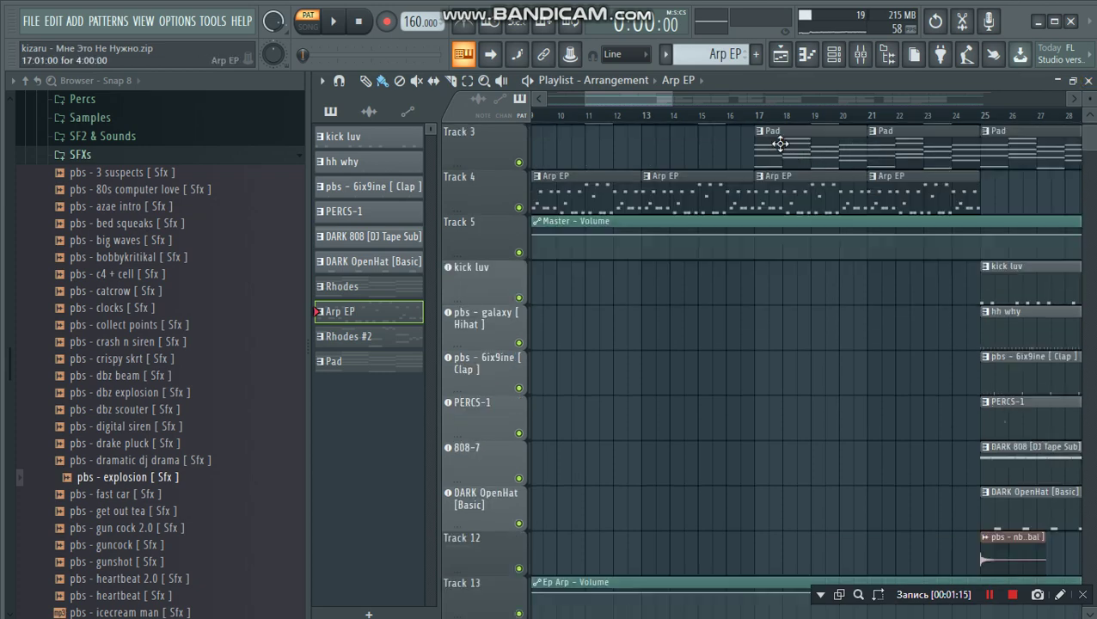
scroll(780, 121, down, 2)
scroll(779, 121, down, 2)
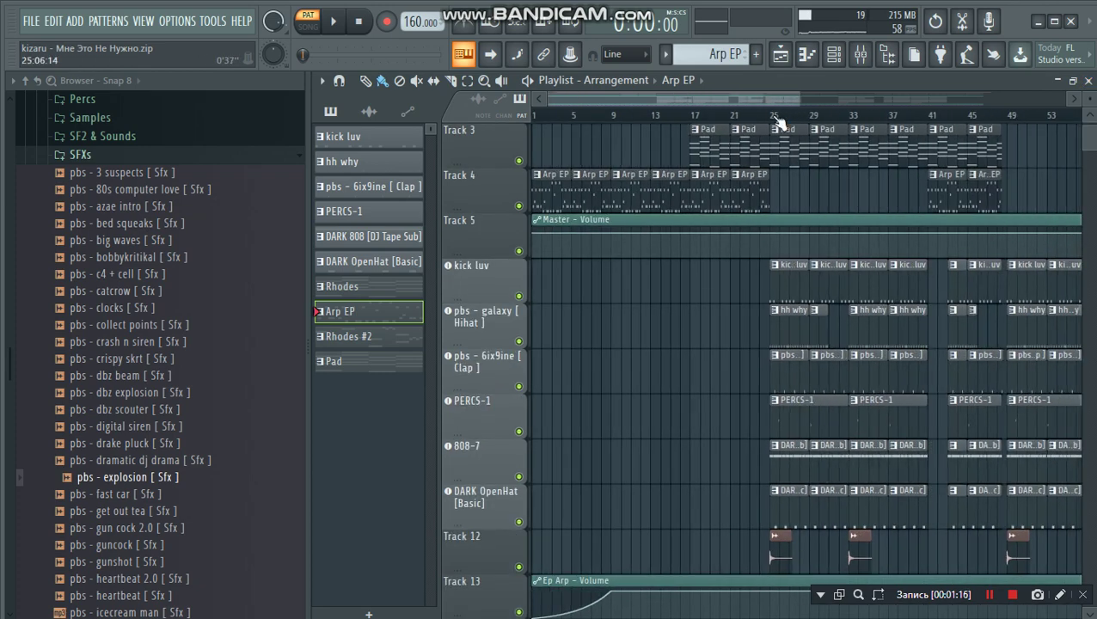
double_click(750, 187)
scroll(716, 123, up, 3)
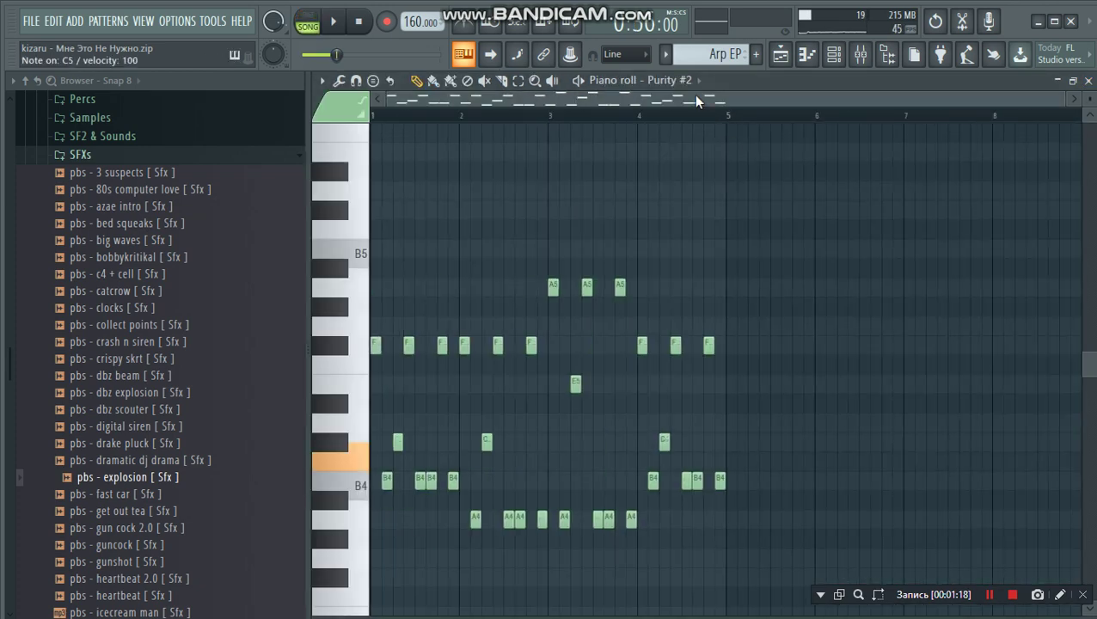
Step: Play the Arp EP pattern, stop playback and return to the playlist
scroll(524, 209, down, 2)
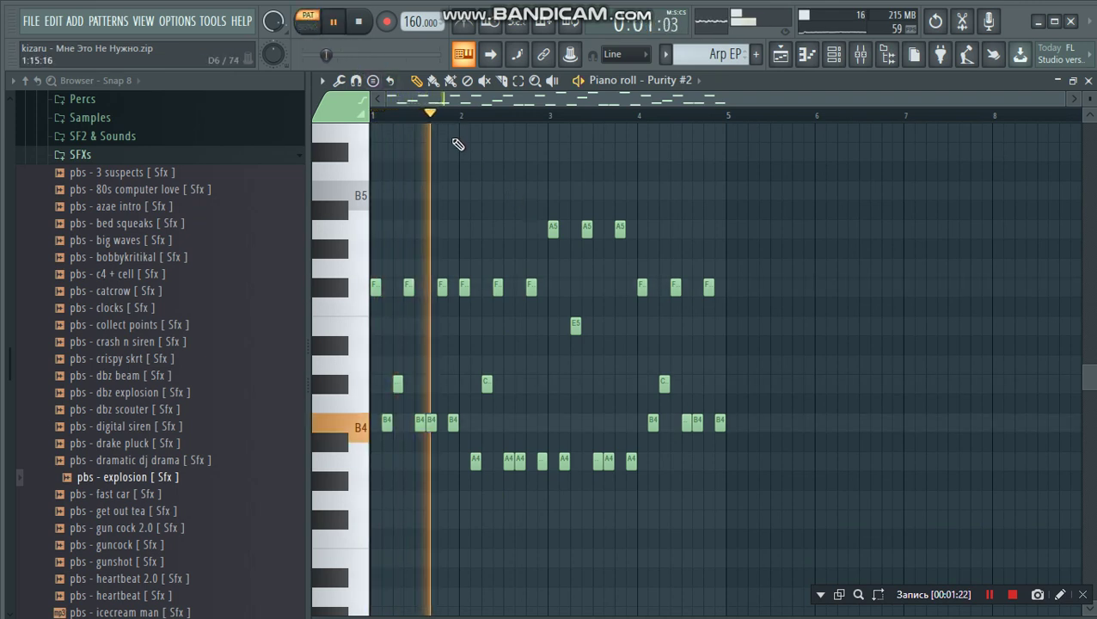
scroll(774, 114, up, 3)
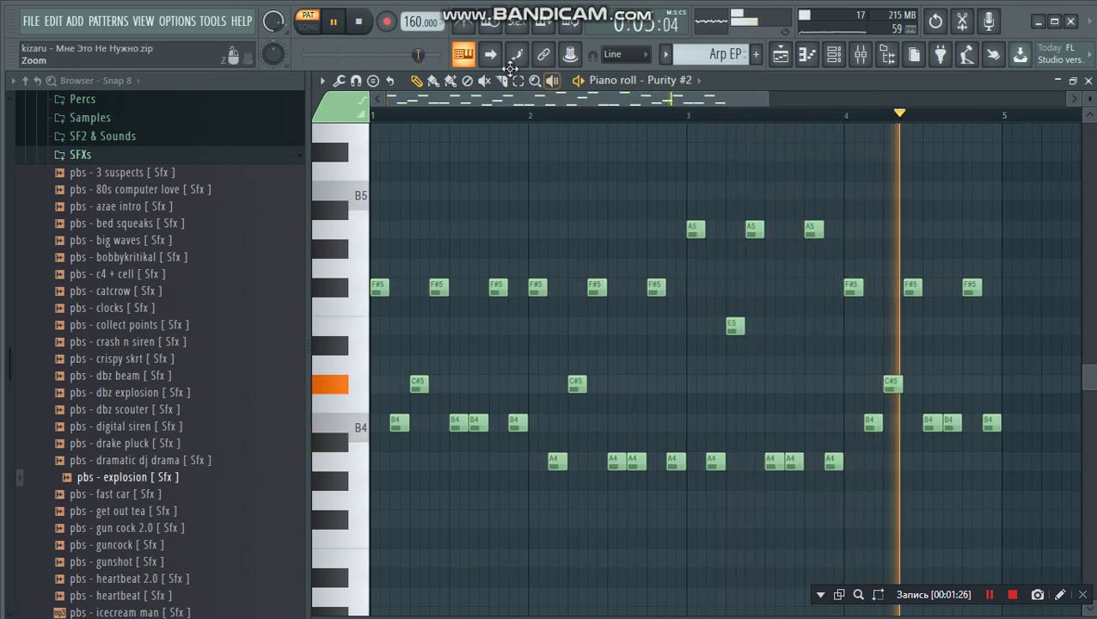
click(358, 21)
click(1088, 80)
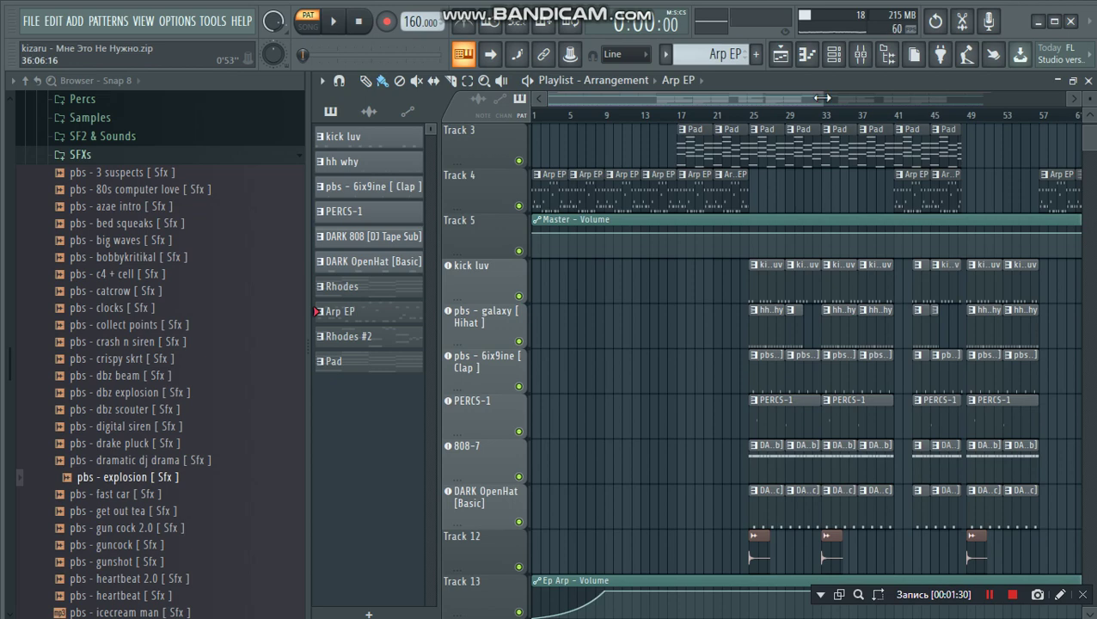
Step: Open the Pad pattern from Track 3 in the piano roll and fit its four bars of notes
scroll(823, 98, right, 6)
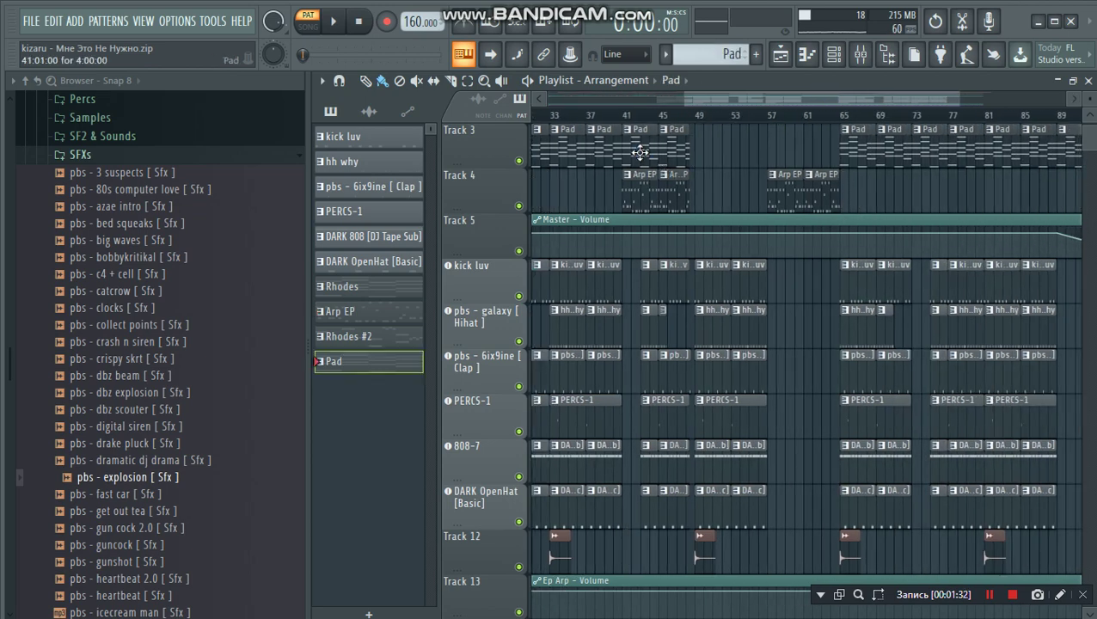
double_click(640, 154)
scroll(641, 130, down, 2)
scroll(623, 92, up, 2)
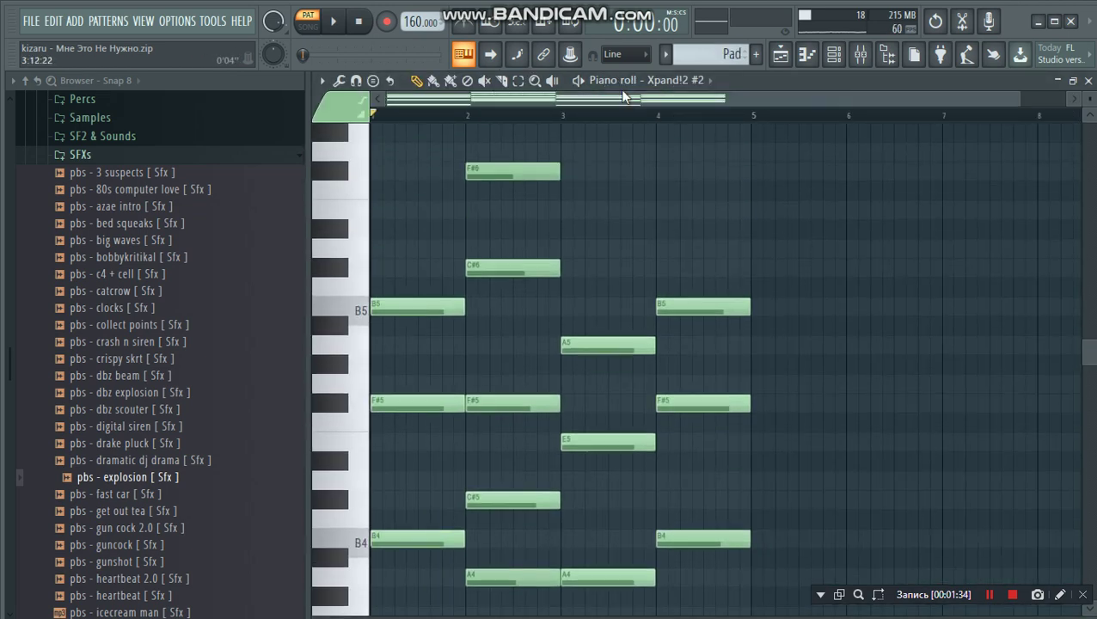
scroll(625, 97, down, 2)
scroll(693, 208, up, 1)
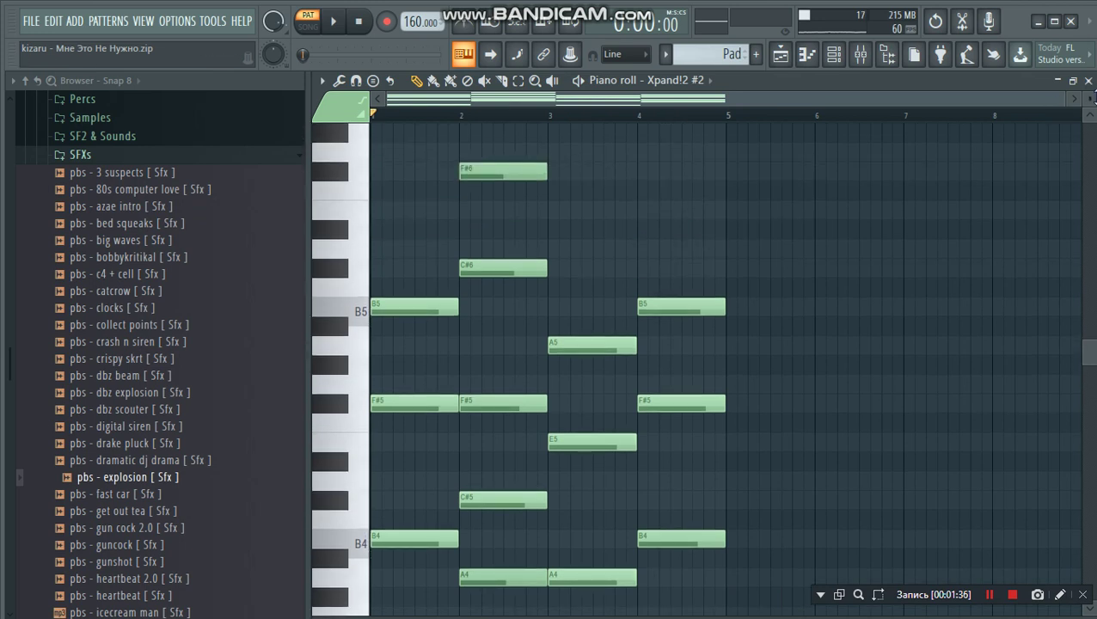
Step: View the Xpand!2 #2 instrument's Epic Pad sound and close the plugin window
scroll(1090, 98, down, 1)
scroll(813, 184, down, 1)
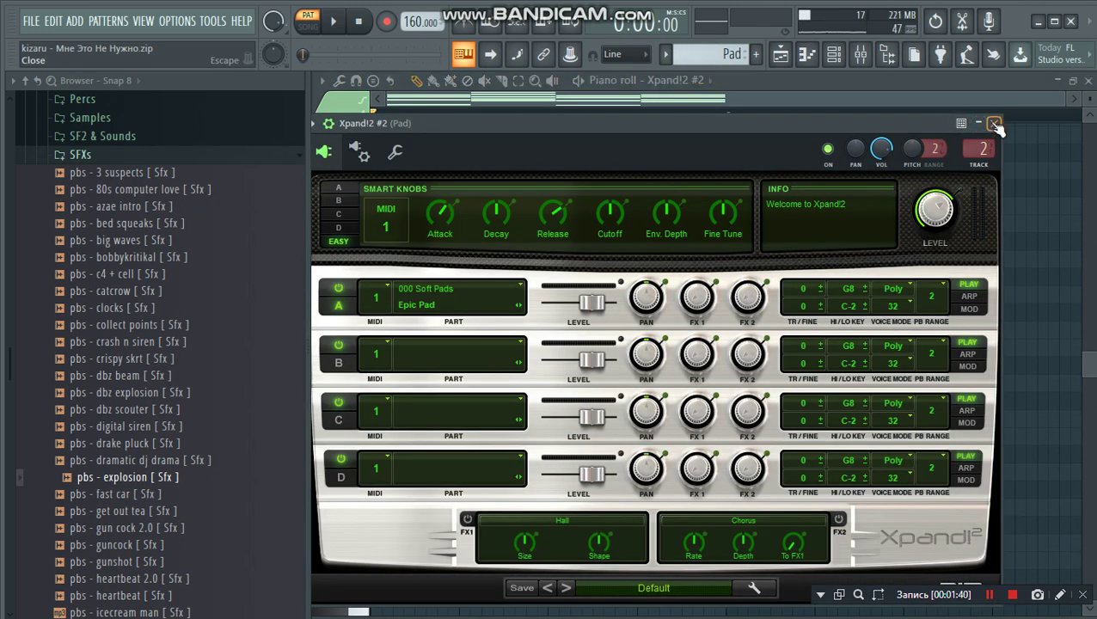
click(994, 124)
Step: Play the Pad pattern, stop playback and return to the playlist
key(space)
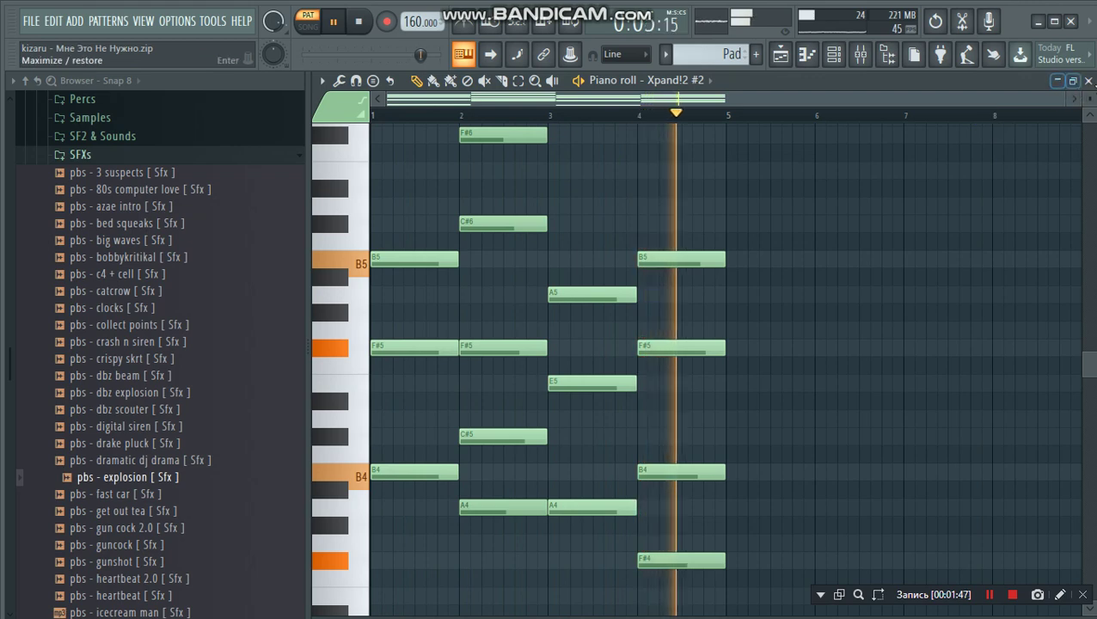
key(space)
click(1089, 80)
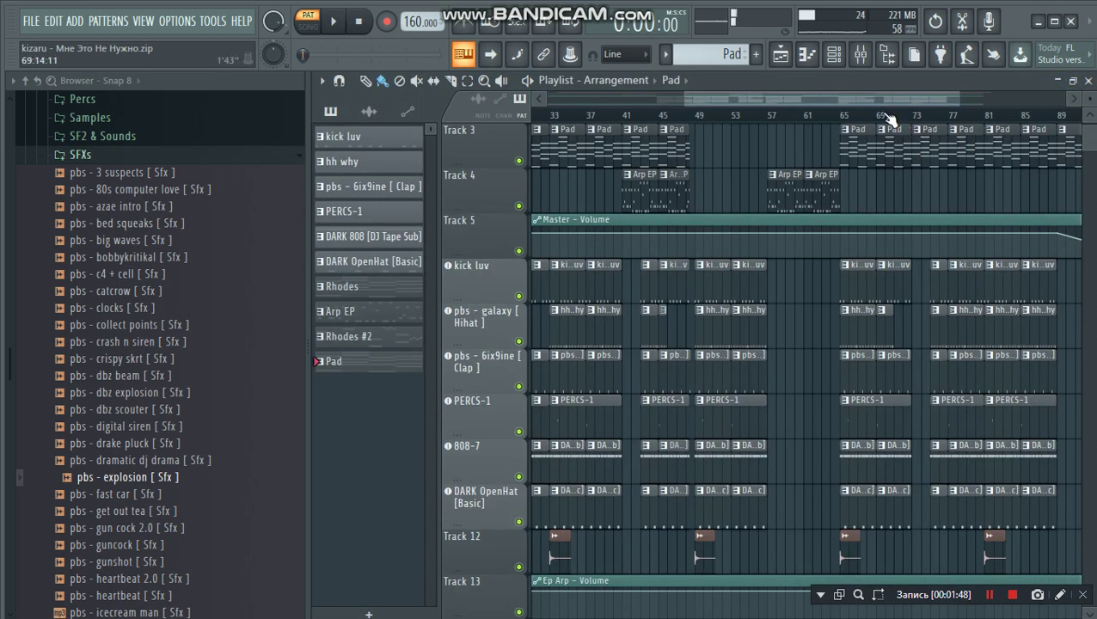
Step: Open the kick luv pattern starting at bar 25 and fit its notes to the piano roll's width
scroll(890, 119, down, 3)
scroll(634, 115, up, 4)
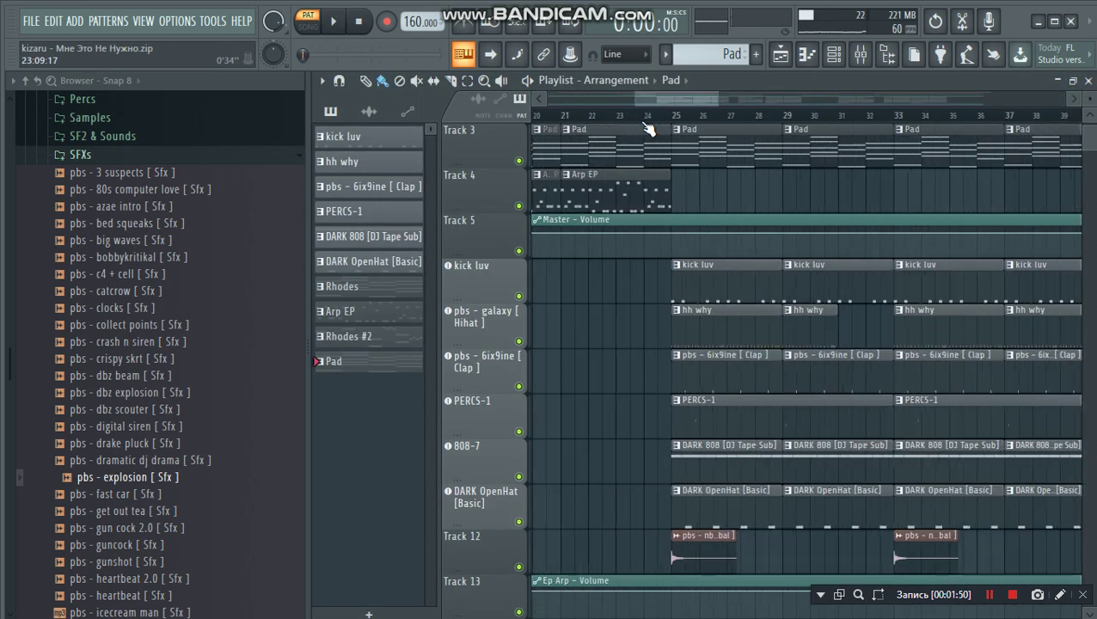
double_click(733, 297)
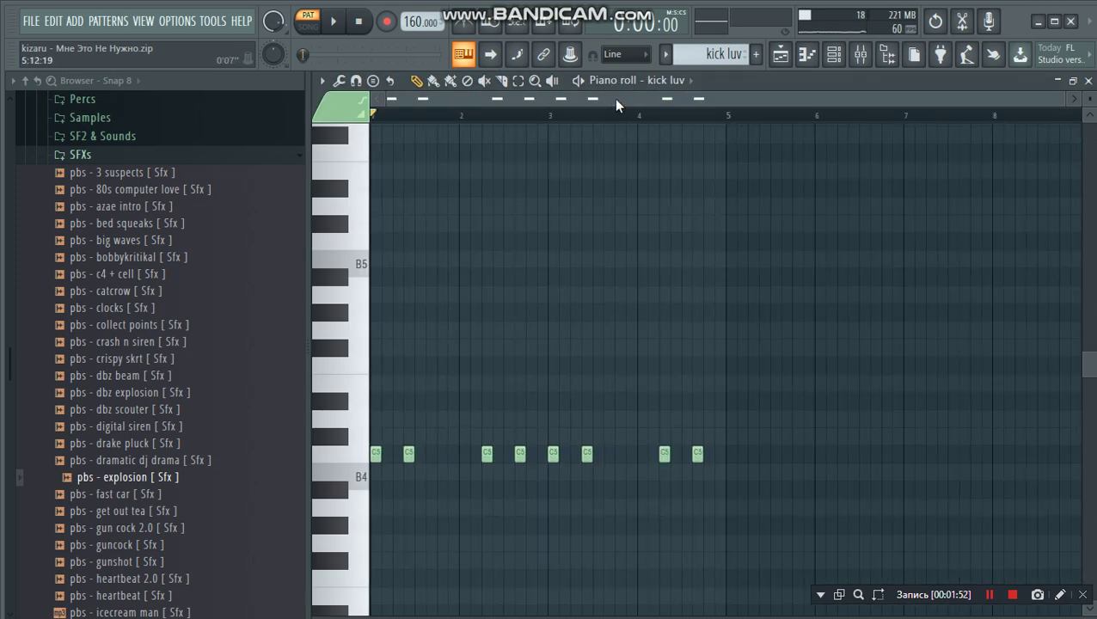
drag(1065, 101, 758, 100)
Step: Play the kick luv pattern, stop playback and return to the playlist
key(space)
scroll(809, 148, down, 1)
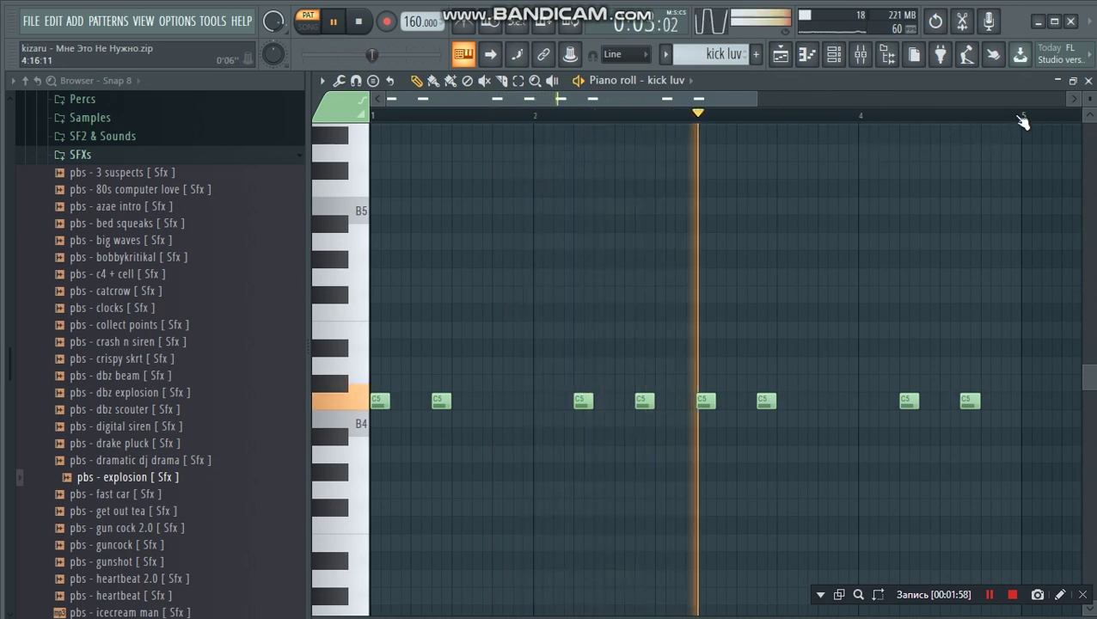
key(space)
click(1089, 80)
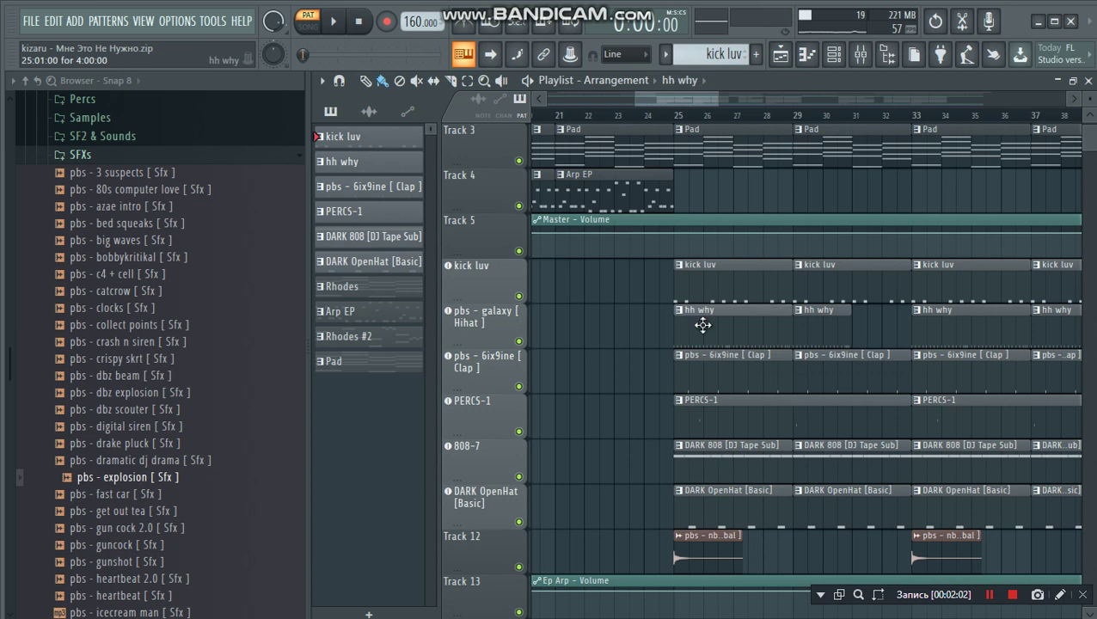
Step: Open the hh why pattern at bar 25, fit its notes to the view, play it and return to the playlist
double_click(703, 325)
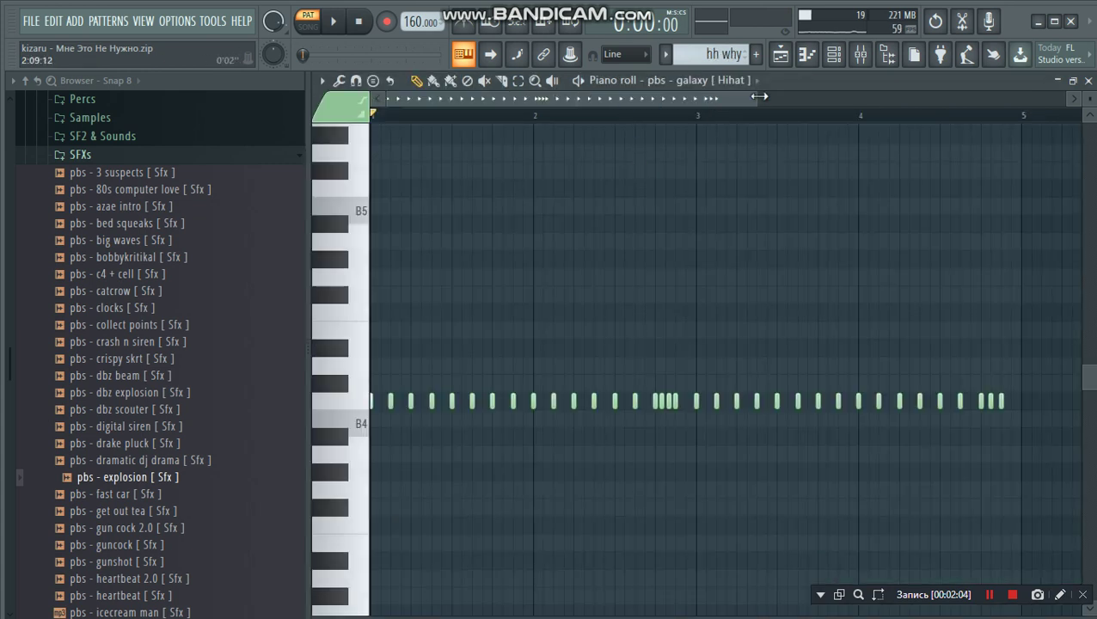
drag(759, 96, 726, 105)
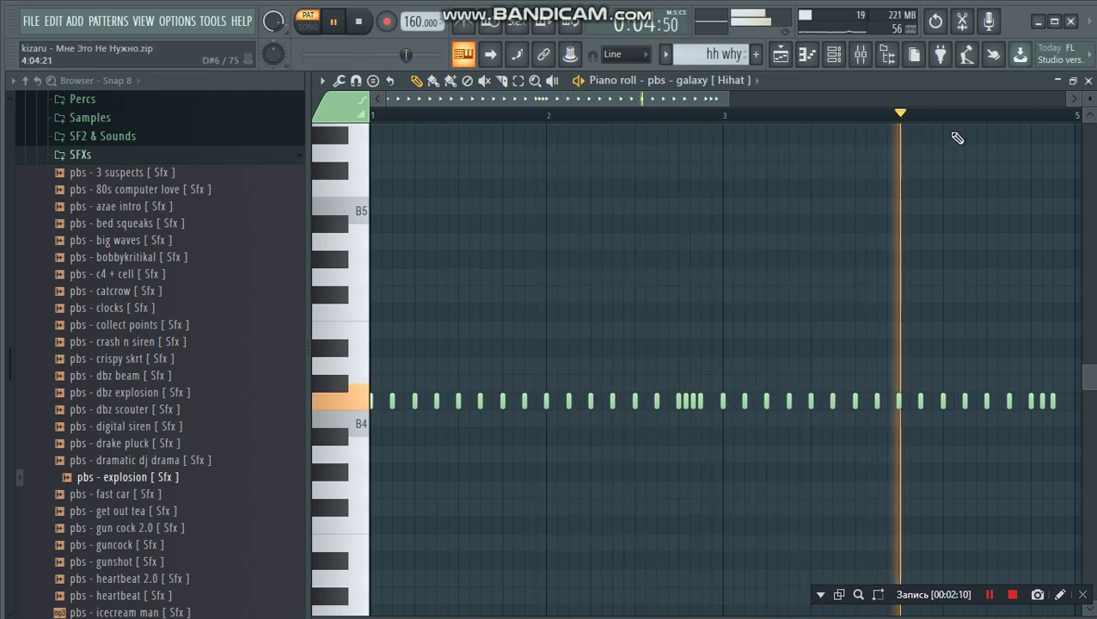
key(space)
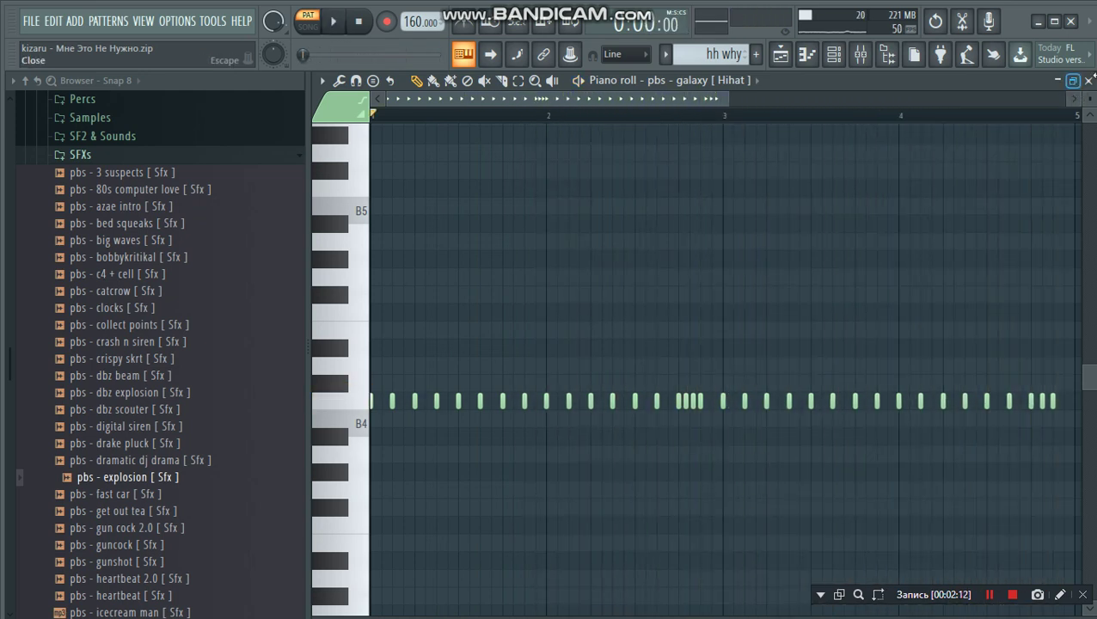
key(Escape)
Step: Open the pbs - 6ix9ine [ Clap ] pattern, play its notes and return to the playlist
double_click(713, 374)
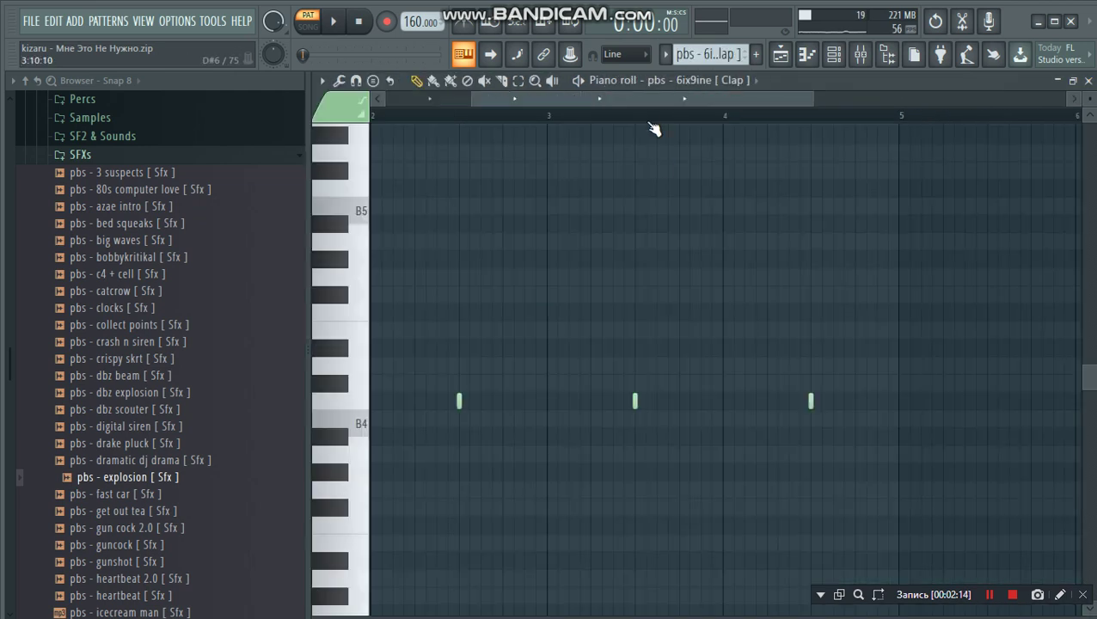
key(space)
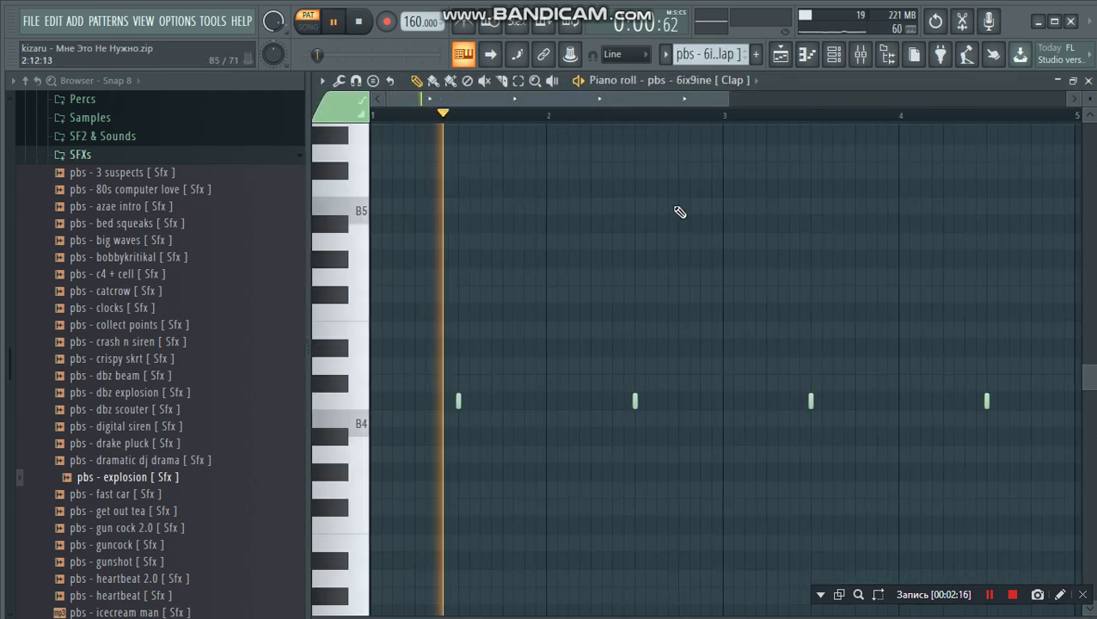
click(1088, 81)
key(space)
Step: Open and play the PERCS-1 pattern, stop playback and return to the playlist
double_click(758, 424)
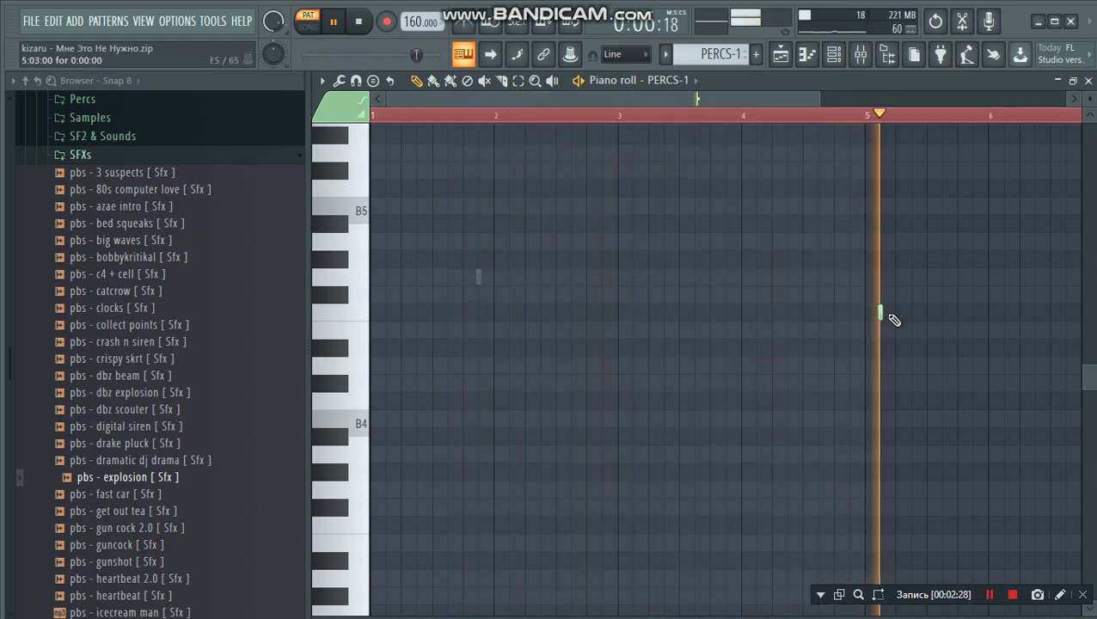
key(space)
click(1087, 80)
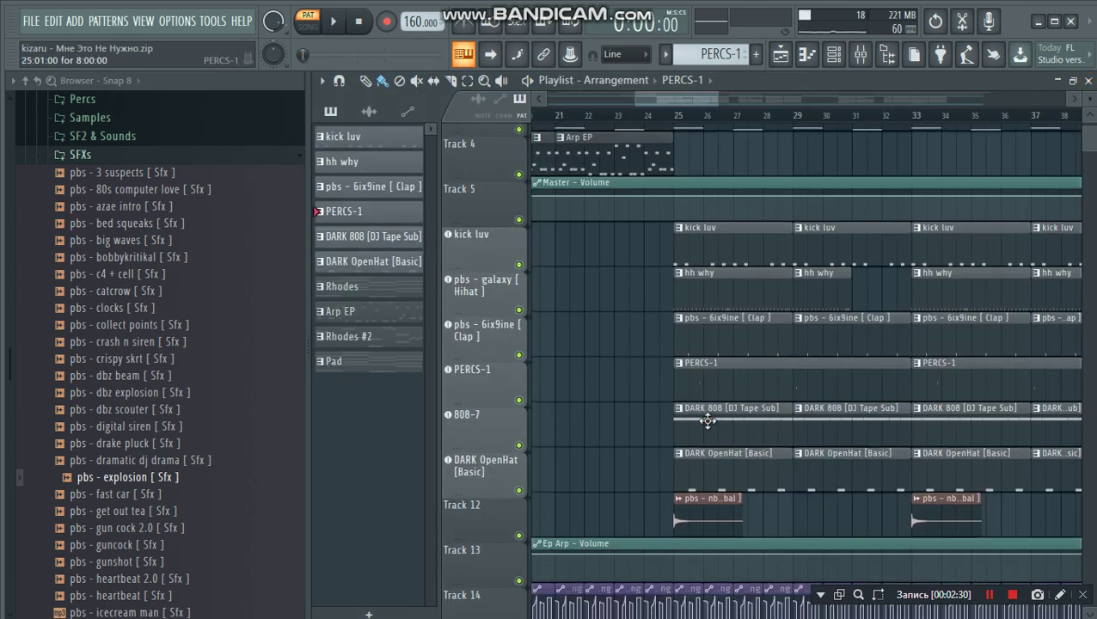
Step: Open the DARK 808 [DJ Tape Sub] pattern, fit its notes to the piano roll's width and play it
scroll(707, 430, down, 1)
double_click(712, 428)
scroll(605, 102, up, 2)
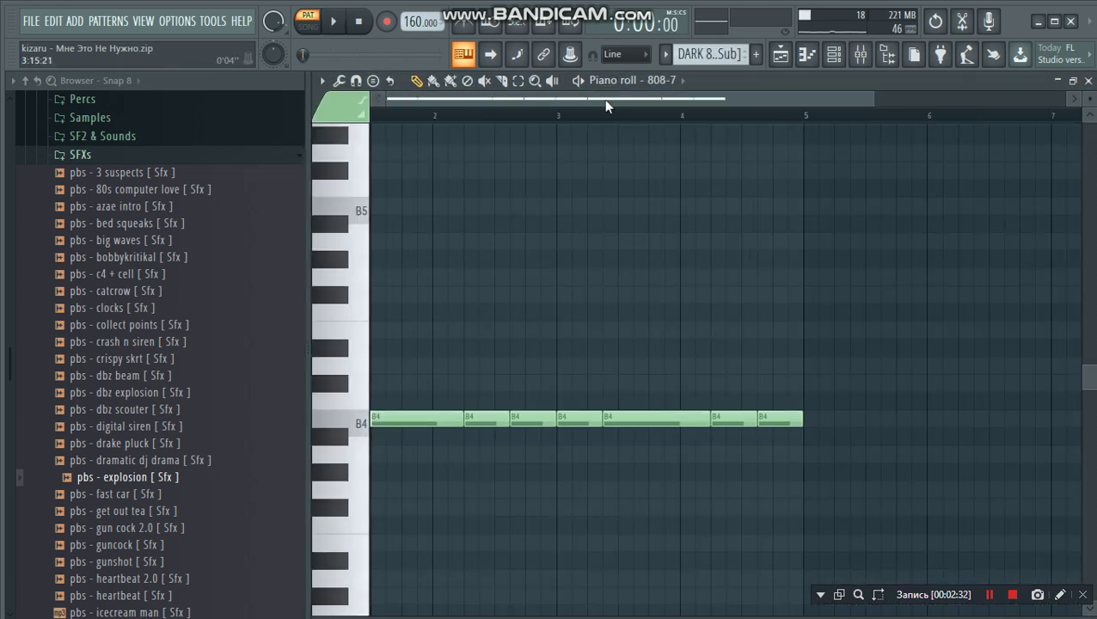
drag(870, 98, 742, 135)
key(space)
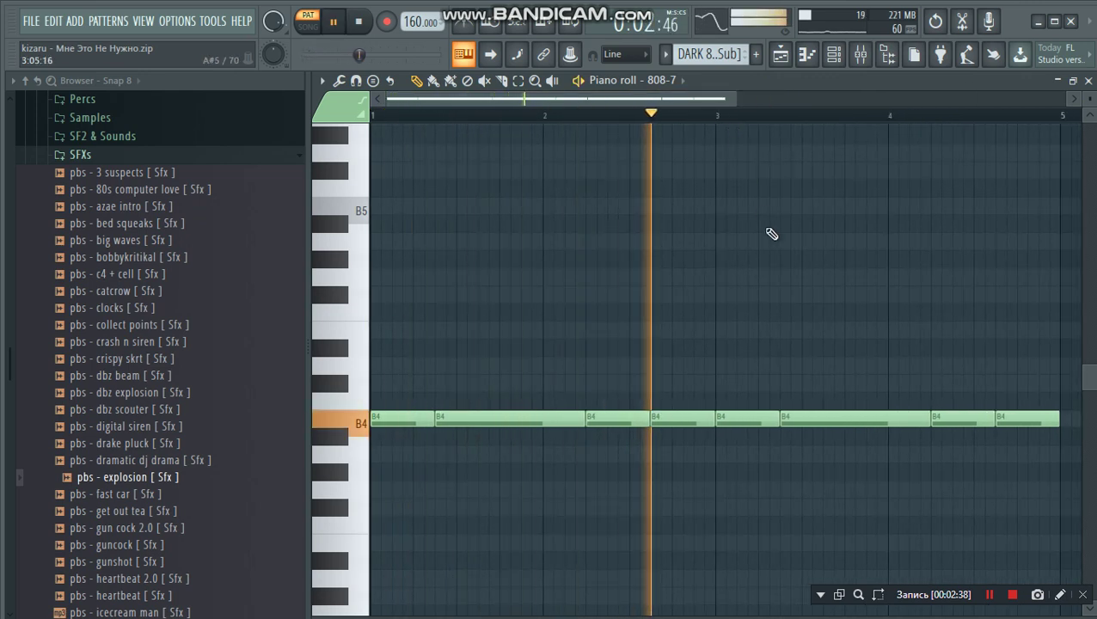
Step: View the 808-7 channel's sampler settings, stop playback and return to the playlist
click(677, 82)
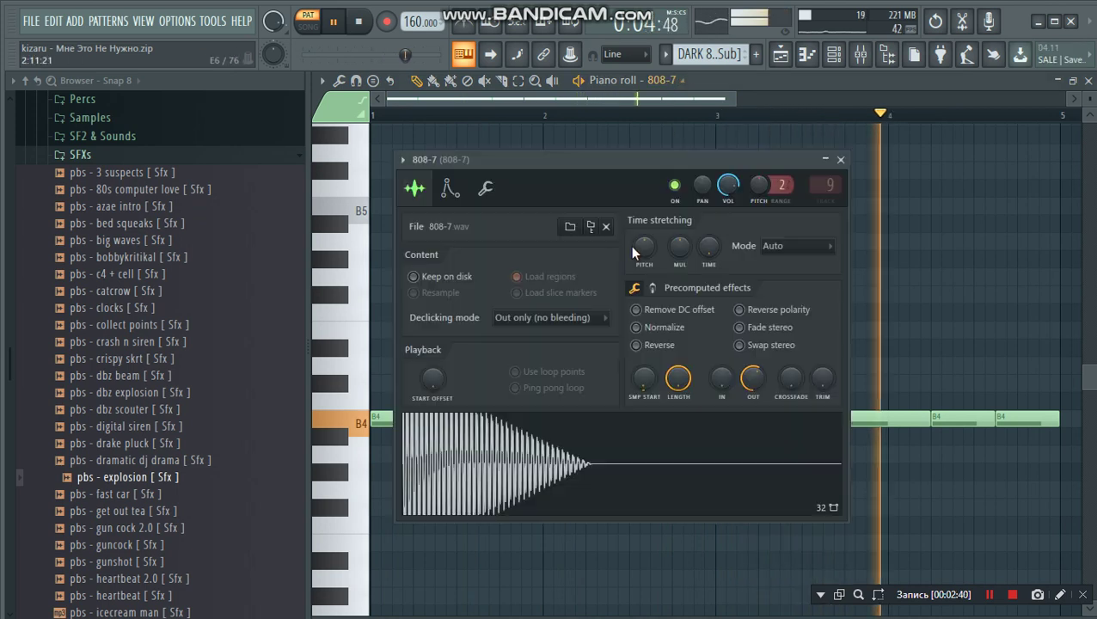
click(840, 160)
key(space)
click(1087, 81)
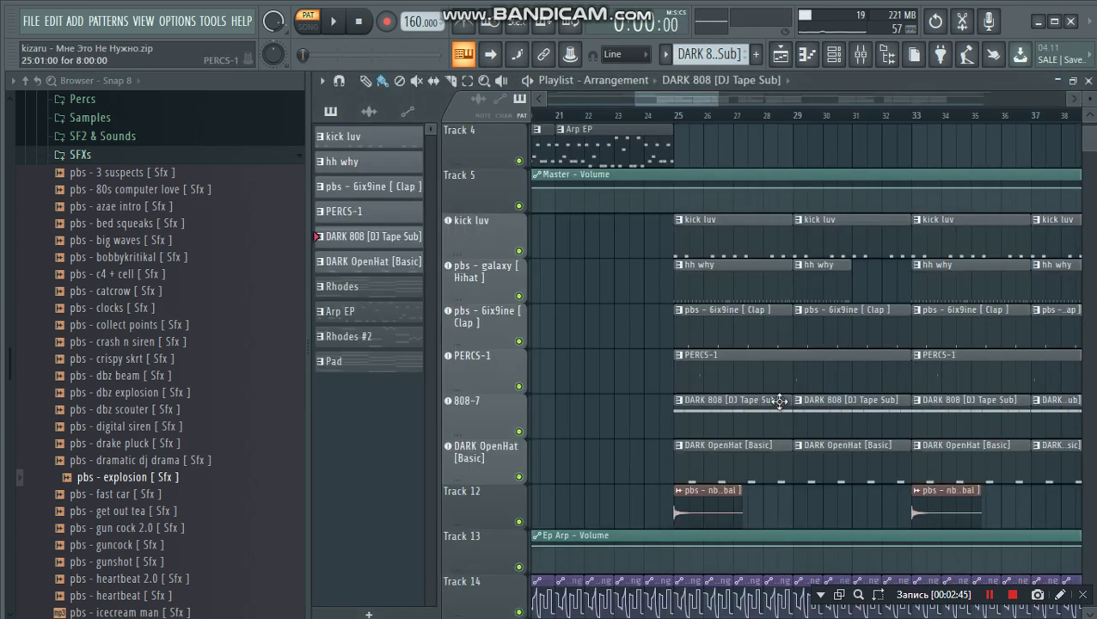
Step: Open and play the DARK OpenHat [Basic] pattern, stop playback and return to the playlist
double_click(737, 470)
key(space)
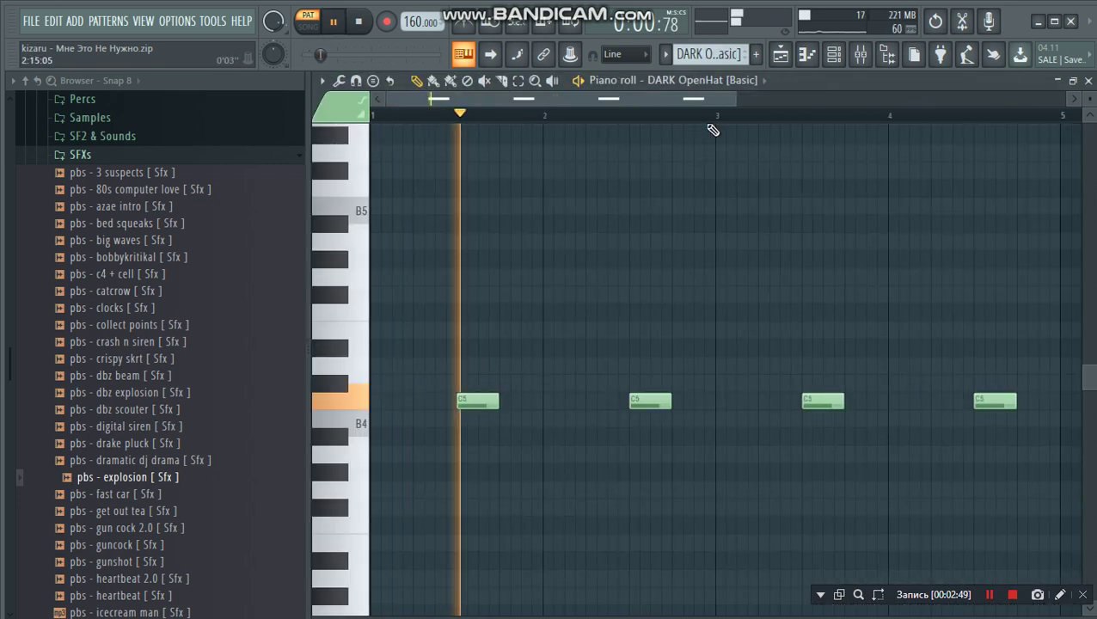
key(space)
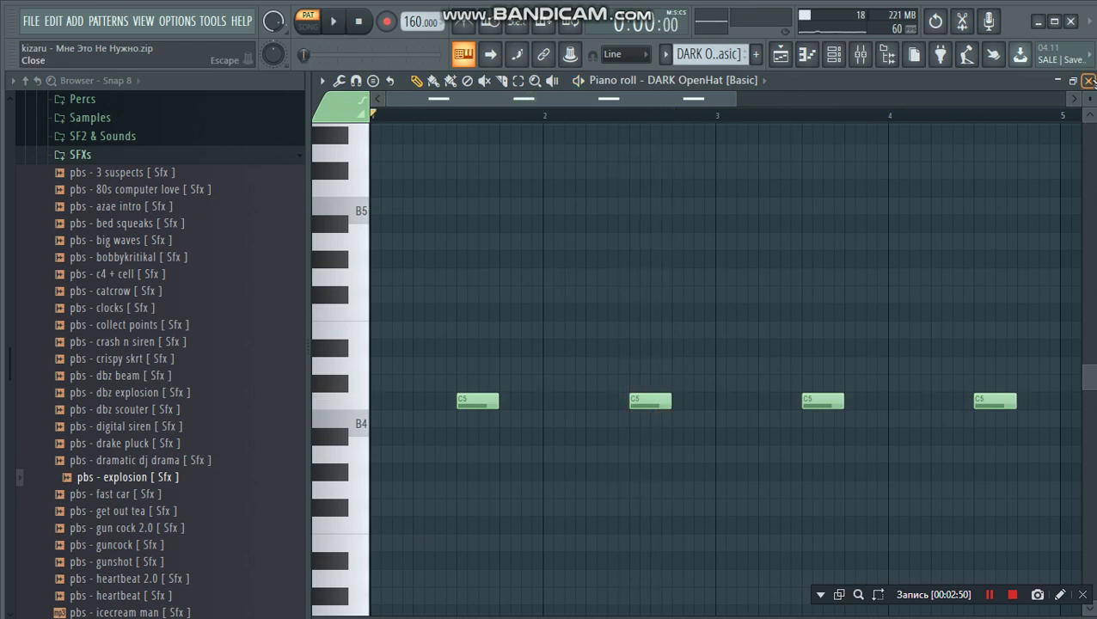
click(1089, 80)
Step: View the nbayoungboy cymbal clip's sample settings on Track 12 and look over the automation tracks below it
double_click(727, 510)
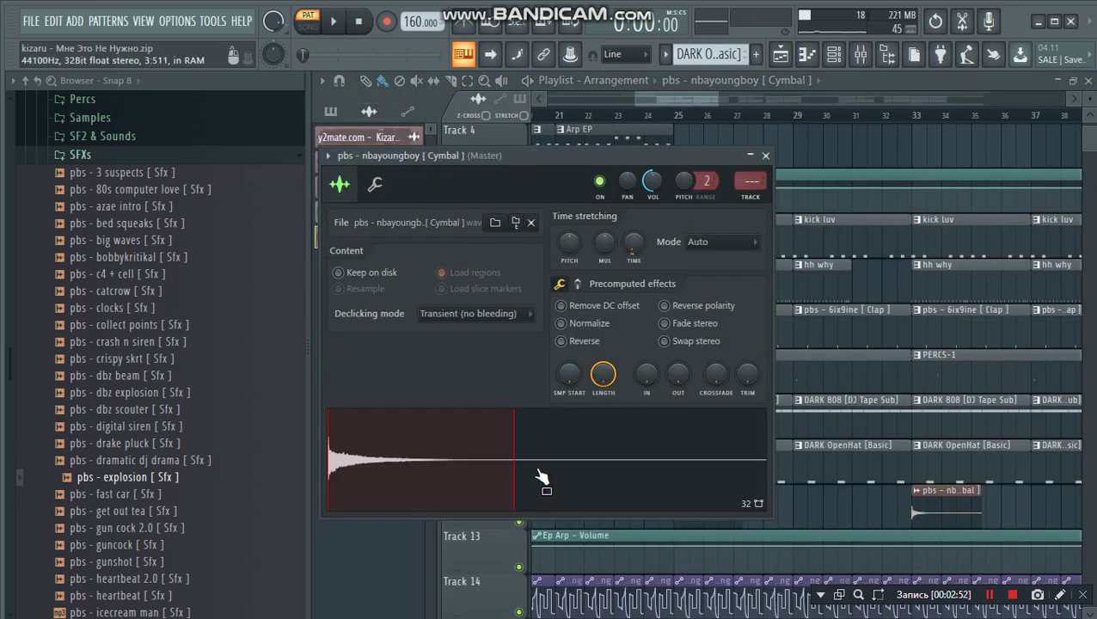
click(766, 156)
scroll(721, 164, down, 4)
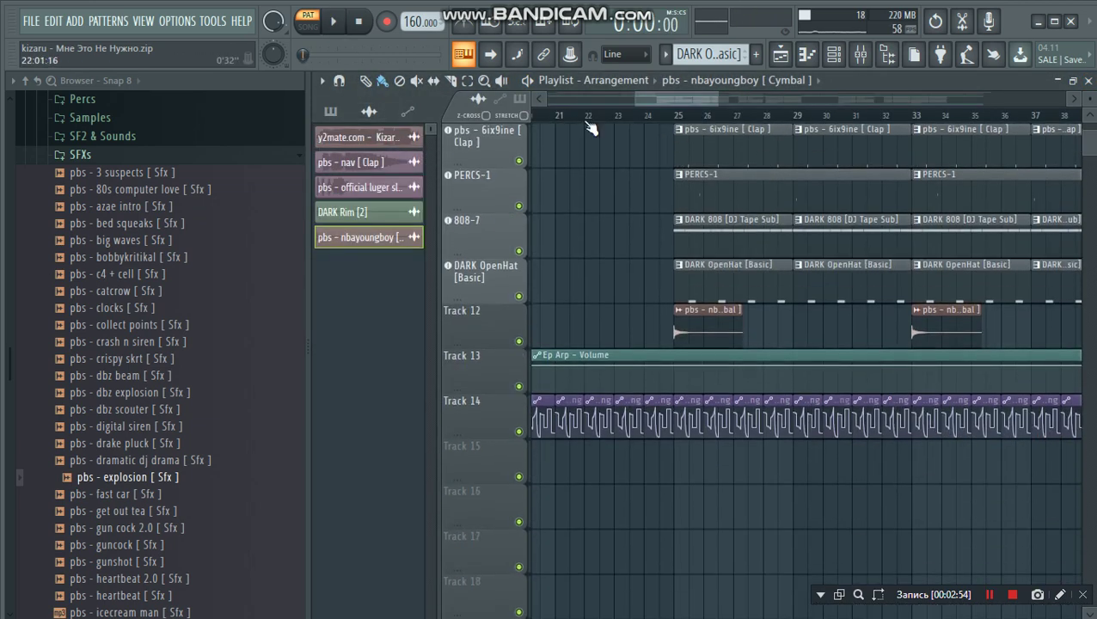
scroll(612, 120, up, 4)
drag(708, 486, 762, 441)
scroll(759, 120, down, 4)
scroll(768, 136, up, 4)
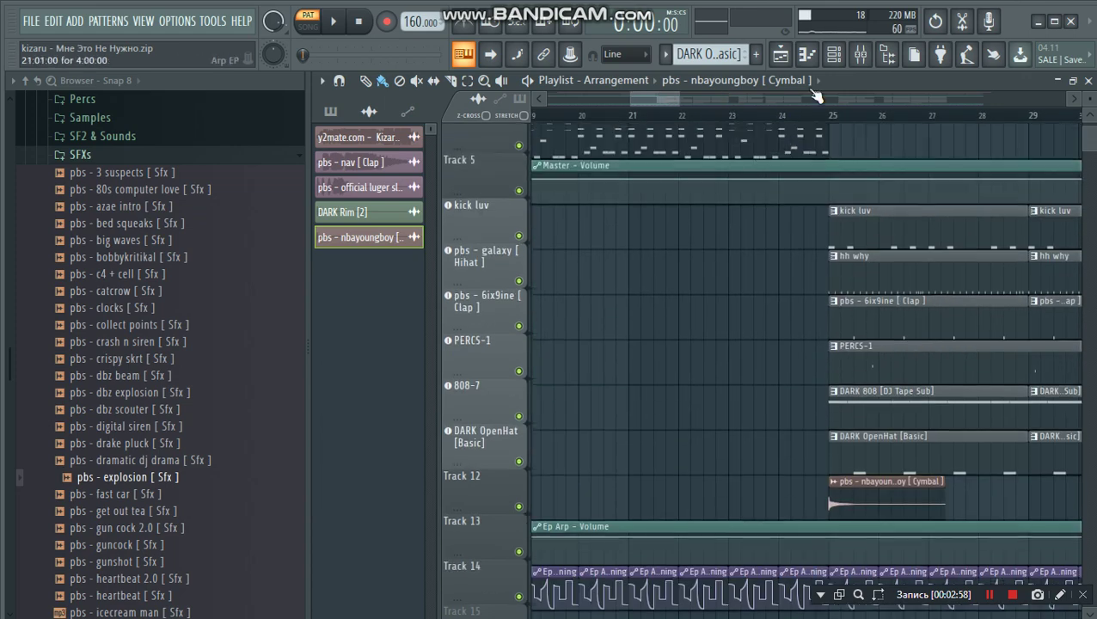
Step: Open the mixer and go through the effect slots of each track from Rhodes to 808-7
click(870, 57)
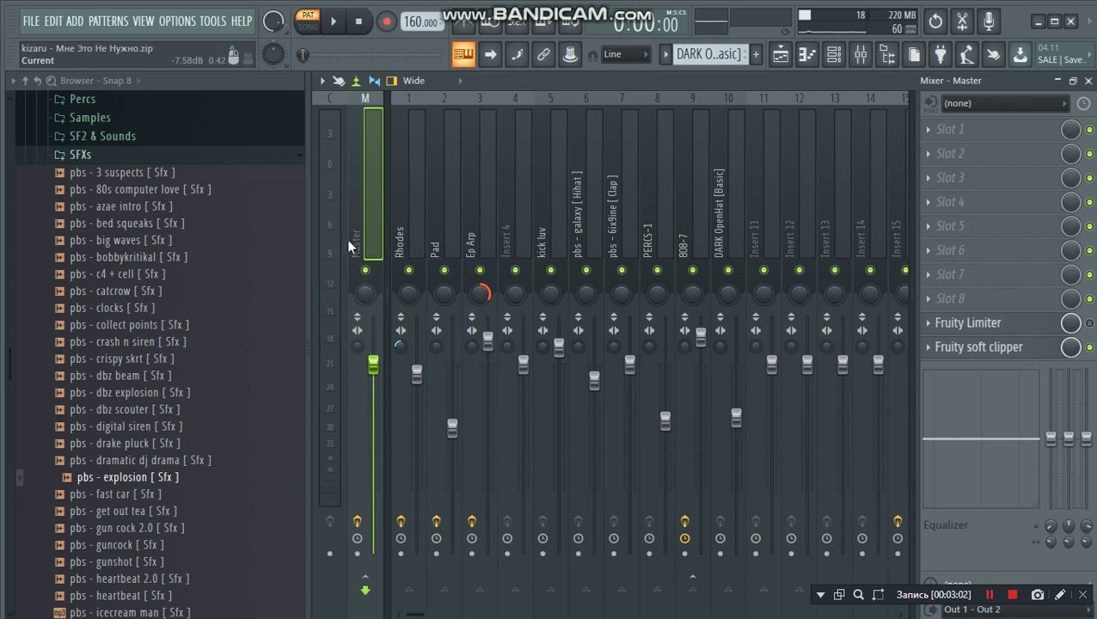
click(414, 228)
click(439, 226)
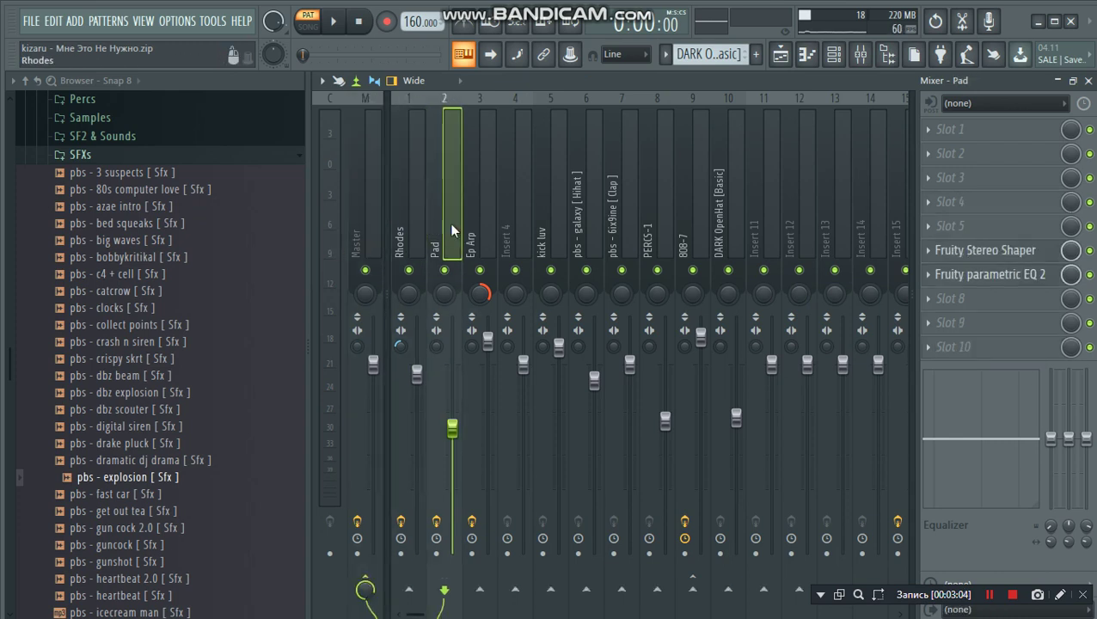
click(472, 229)
click(507, 226)
click(548, 232)
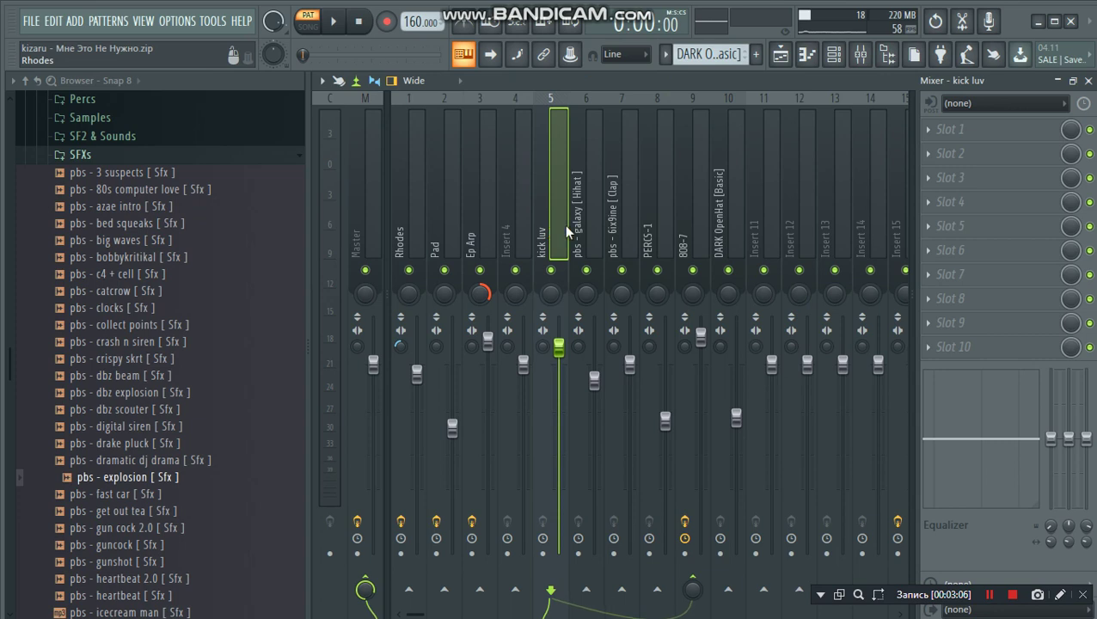
click(585, 230)
click(624, 230)
click(657, 232)
click(687, 233)
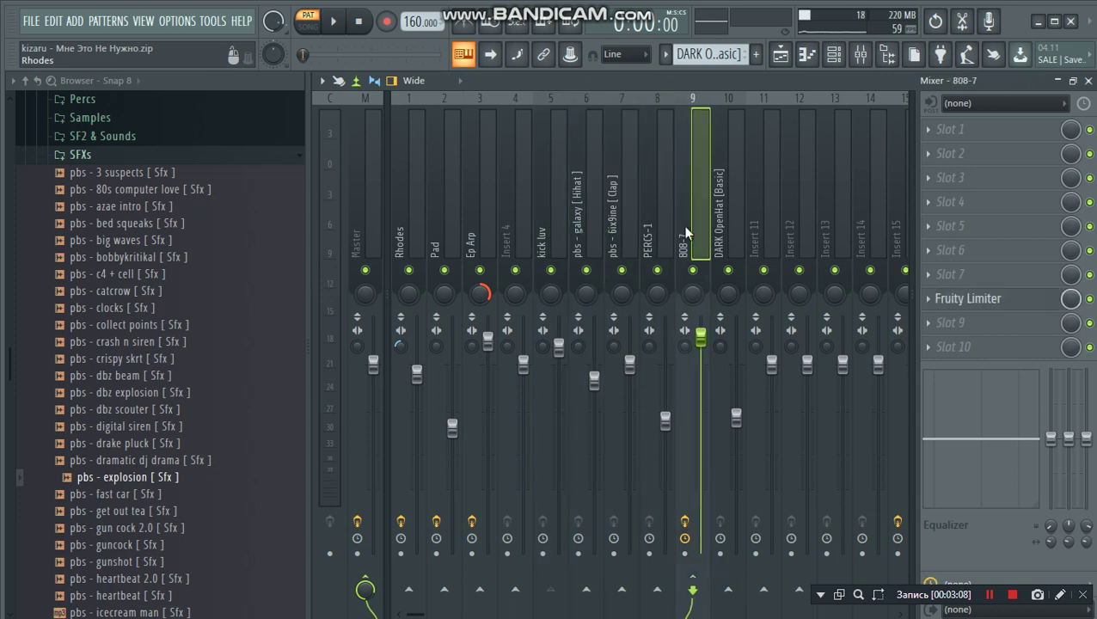
Step: View the Fruity Limiter on the 808-7 track, check the DARK OpenHat [Basic] track's effects and close the mixer
click(963, 298)
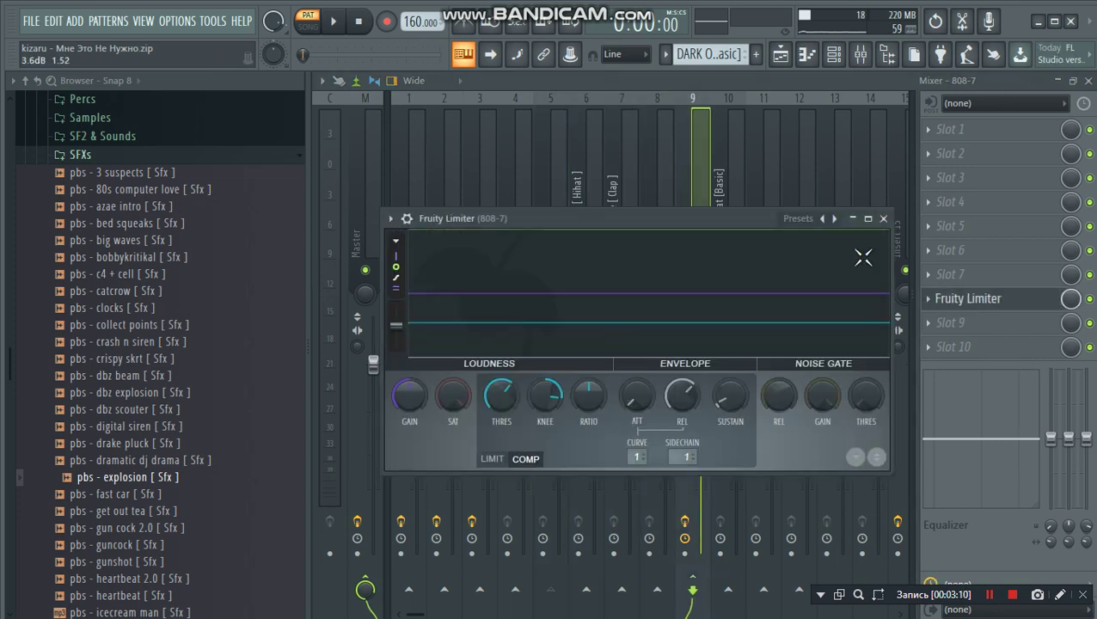
click(884, 219)
click(733, 225)
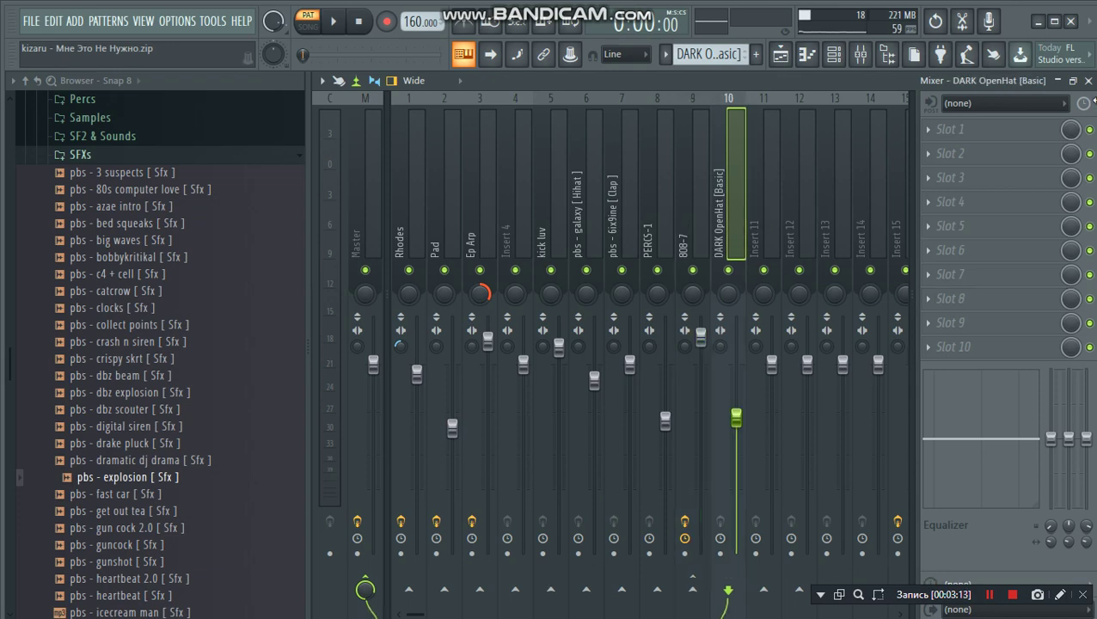
click(1088, 80)
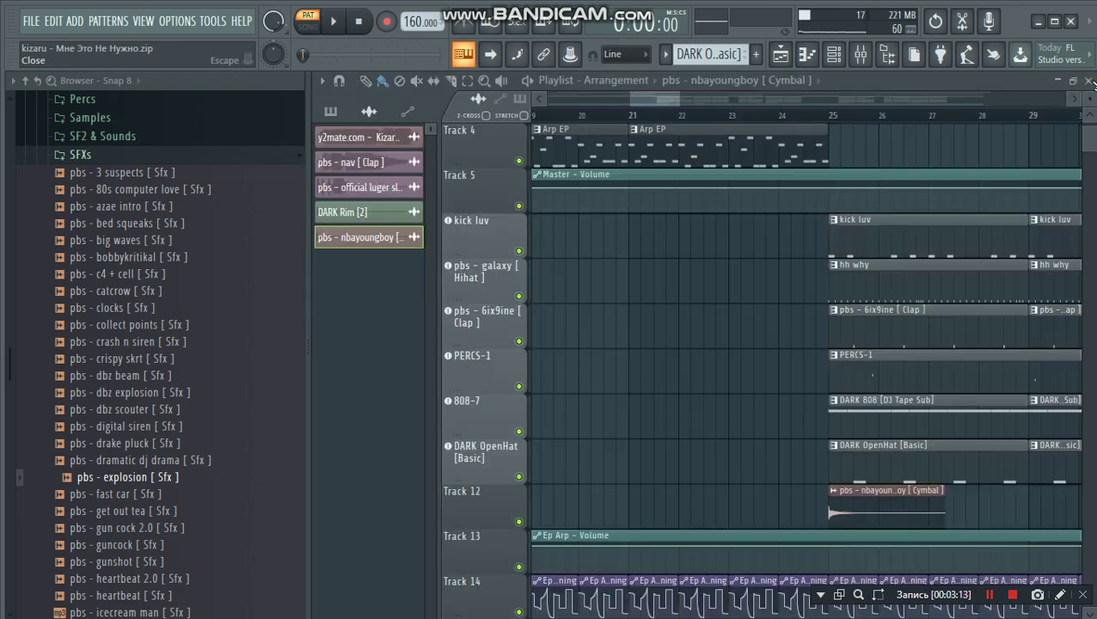
Step: View the sample settings of the reference song's audio clip on Track 1 and close them
scroll(767, 178, up, 3)
double_click(763, 154)
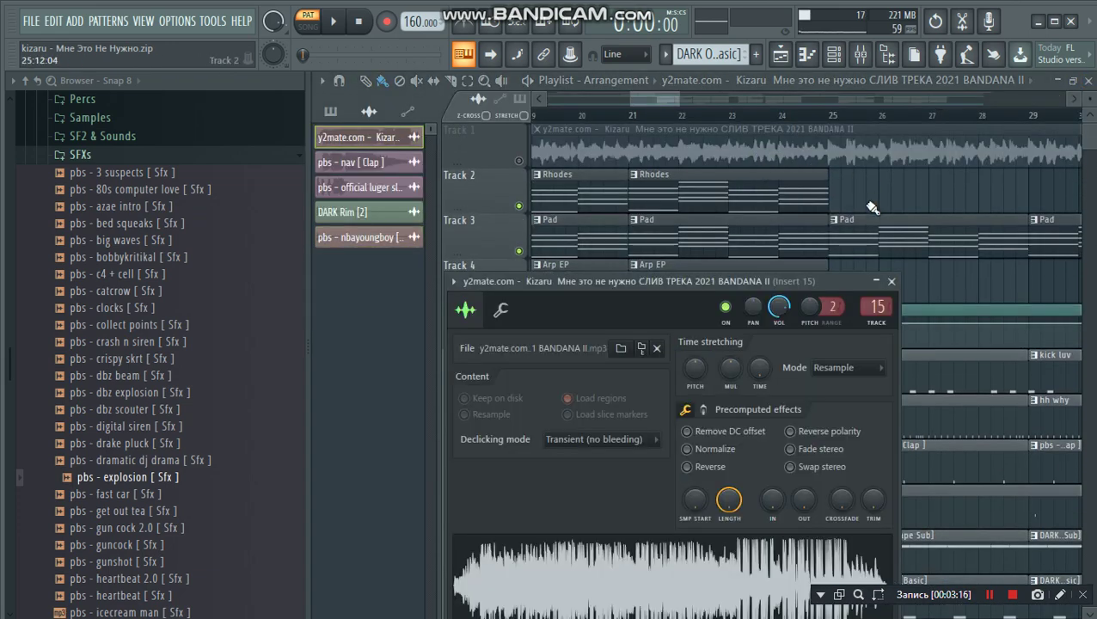
click(892, 281)
Step: View the Fruity parametric EQ 2 on mixer track Insert 15 and return to the playlist
key(F9)
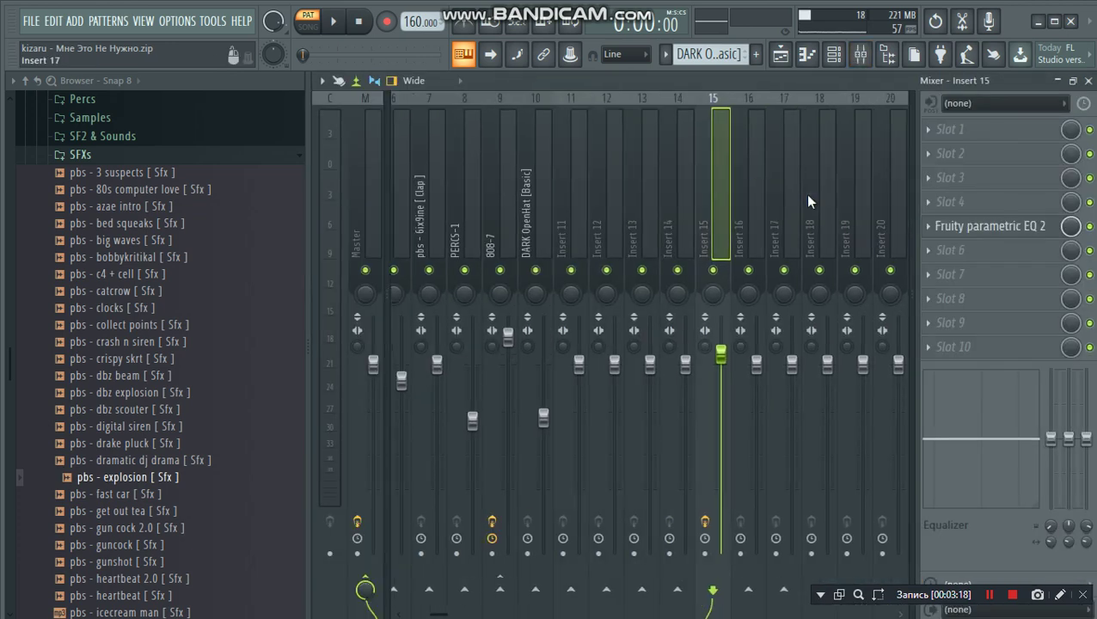
click(1022, 228)
click(910, 240)
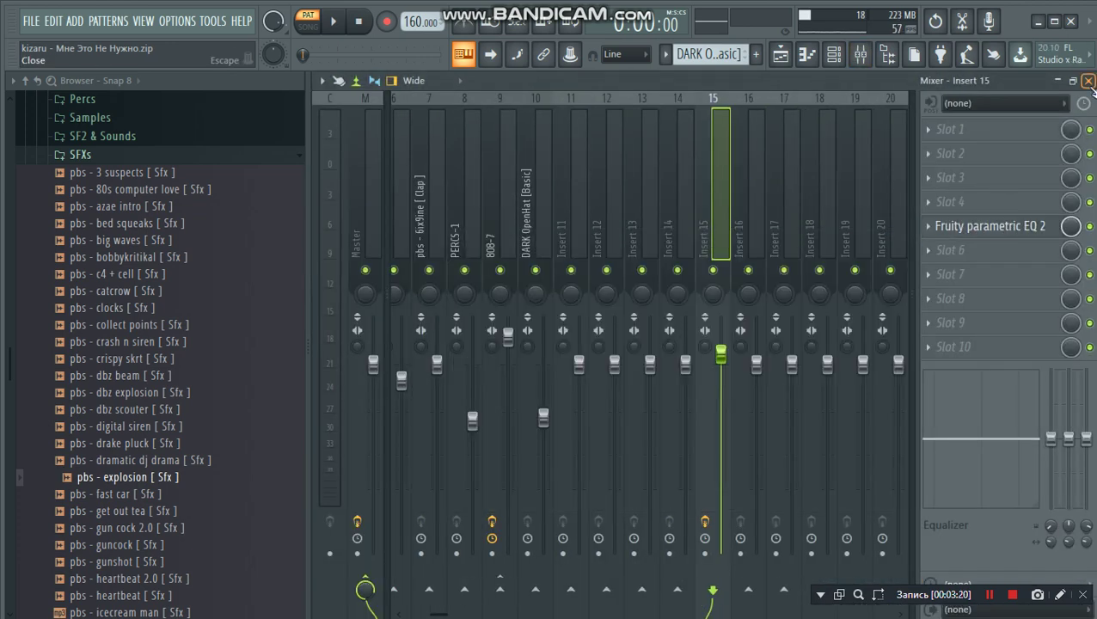
click(1088, 81)
Step: Switch playback to song mode and play the whole arrangement from bar 1
scroll(799, 115, down, 5)
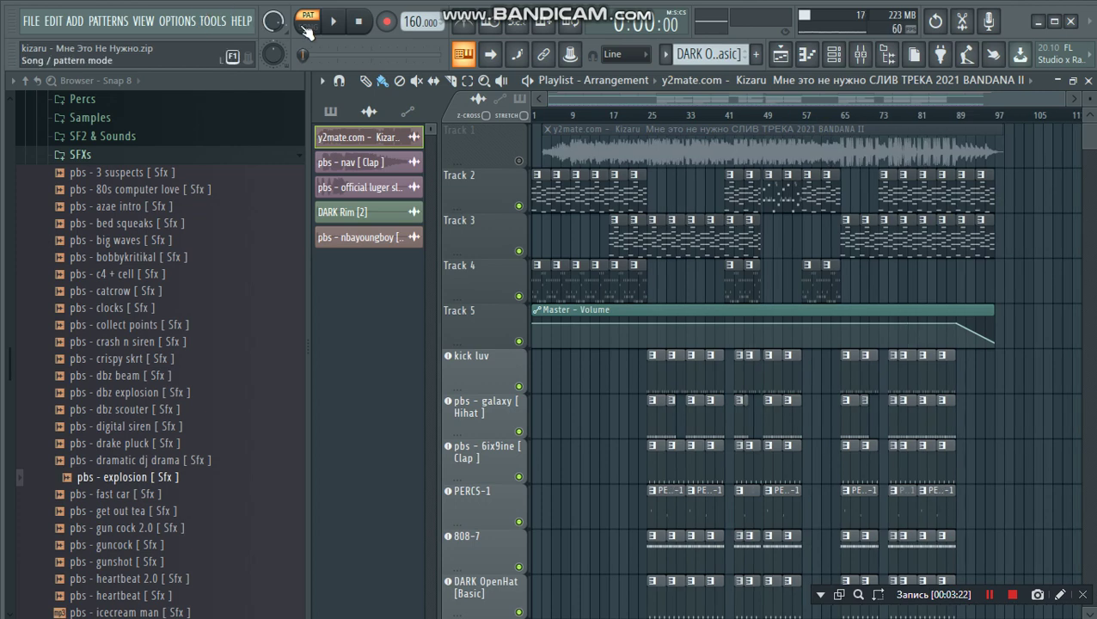
click(308, 26)
scroll(504, 225, down, 5)
scroll(647, 245, up, 3)
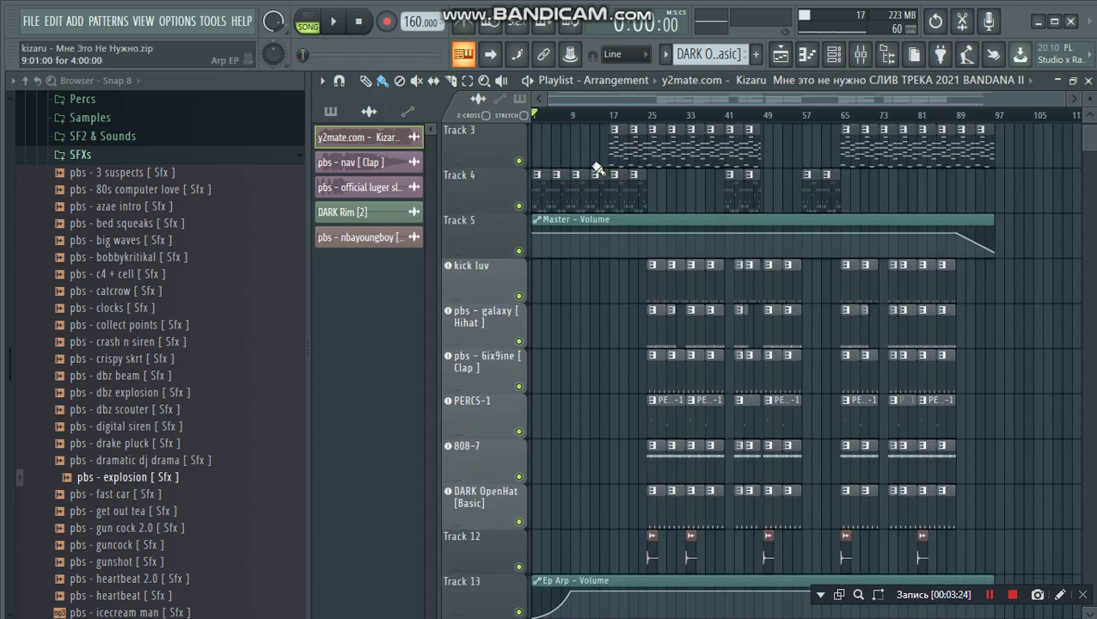
scroll(554, 114, up, 5)
scroll(605, 198, up, 2)
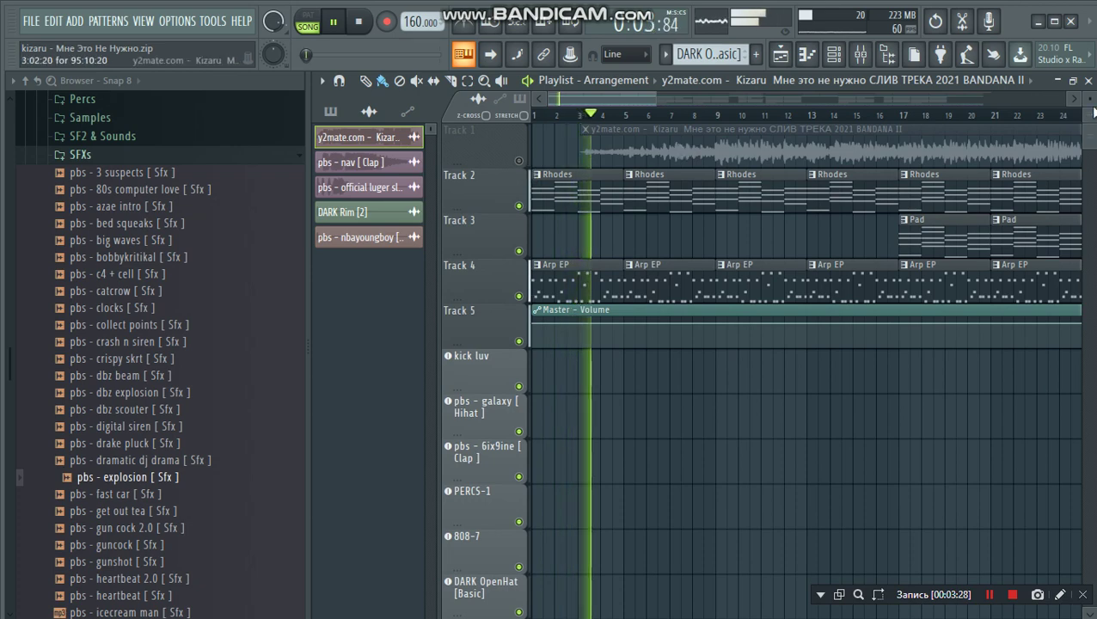
Step: Show the playlist through bar 33 with shorter tracks and unmute the reference audio on Track 1 during playback
drag(1091, 98, 1090, 101)
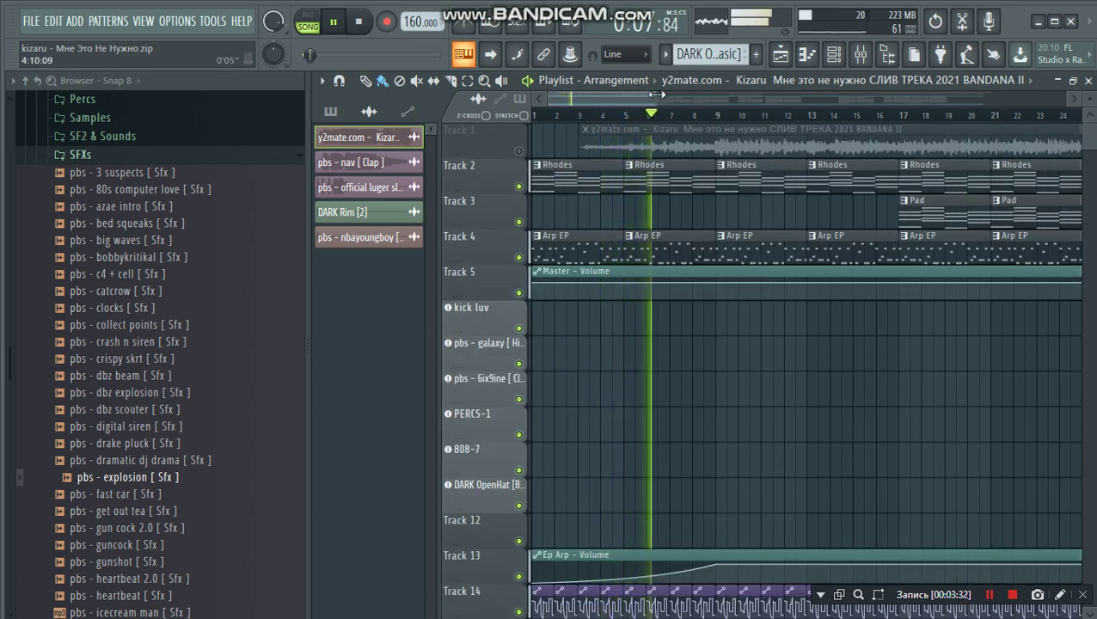
drag(657, 95, 695, 94)
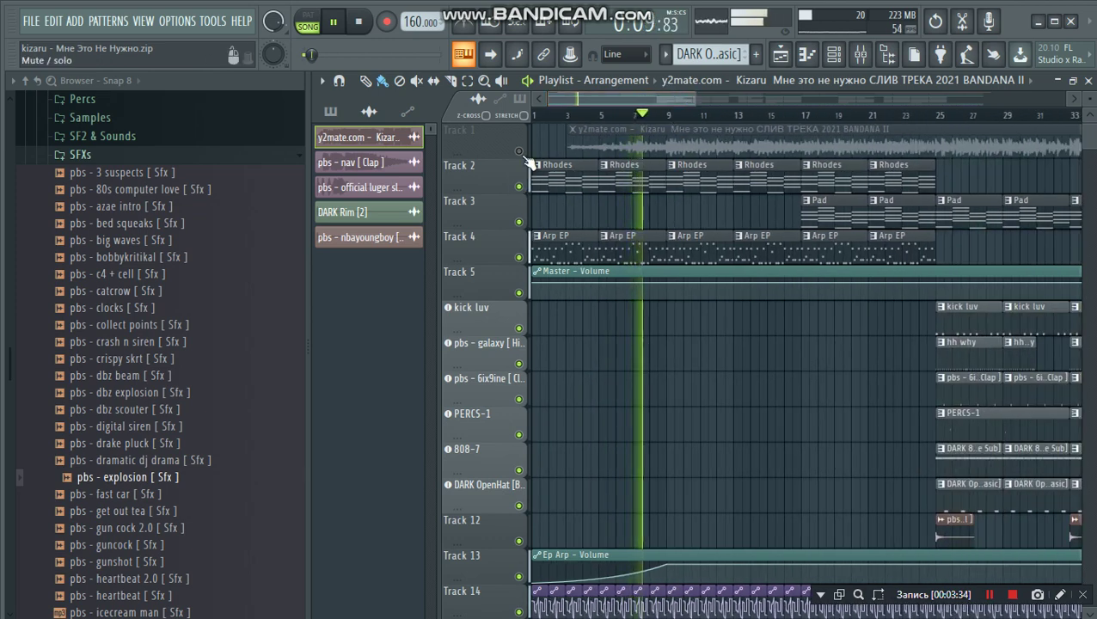
click(521, 153)
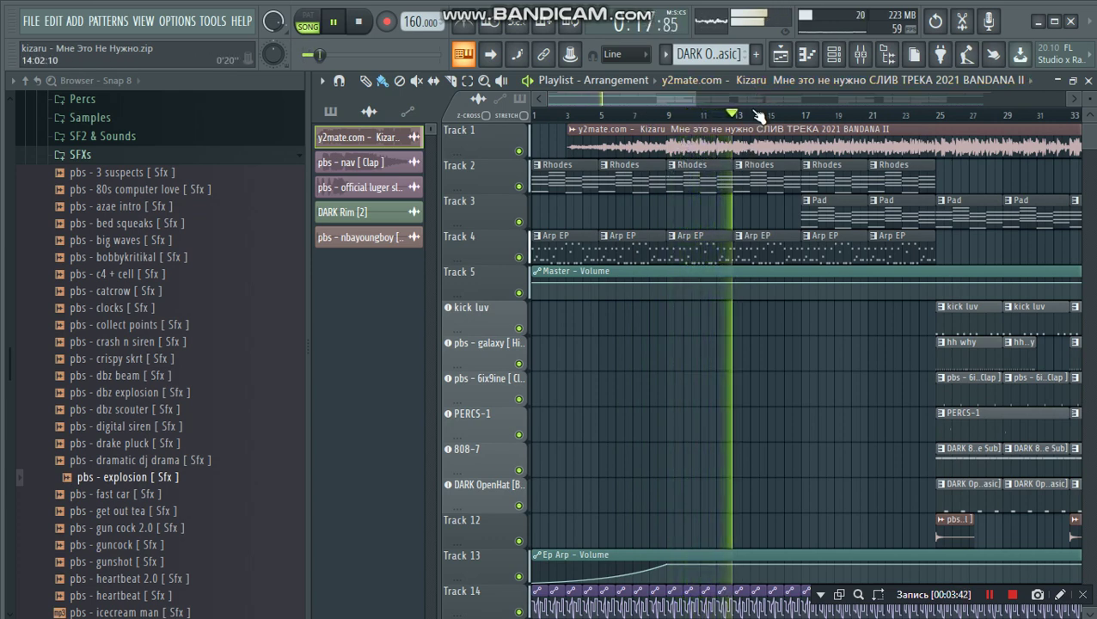
Step: Mute the reference audio on Track 1 again and follow the playhead through the arrangement
scroll(760, 117, up, 3)
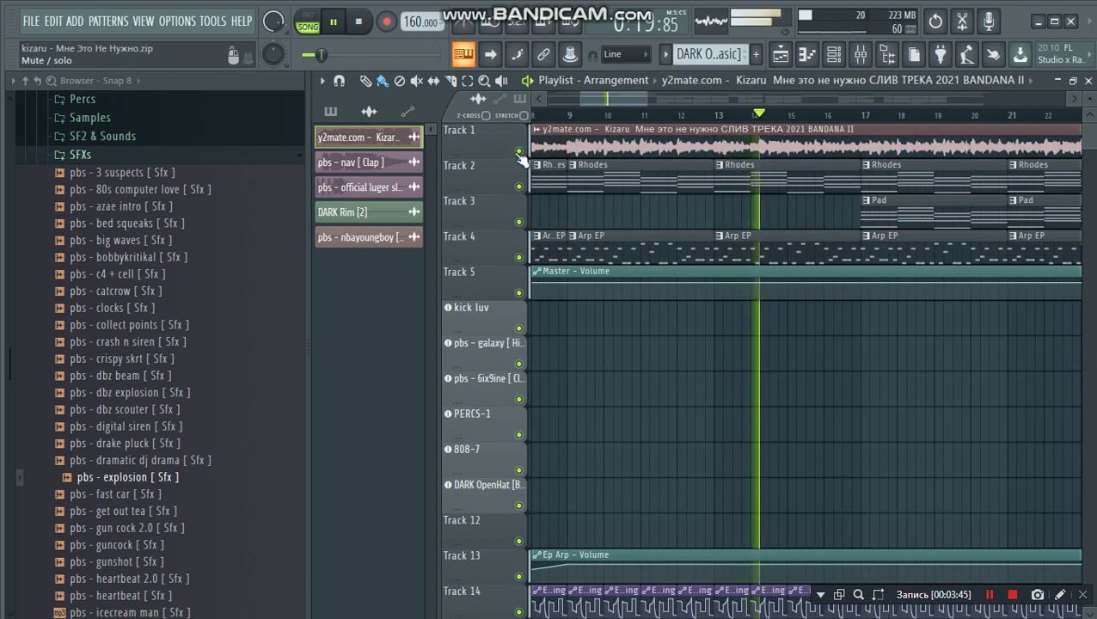
scroll(557, 101, down, 1)
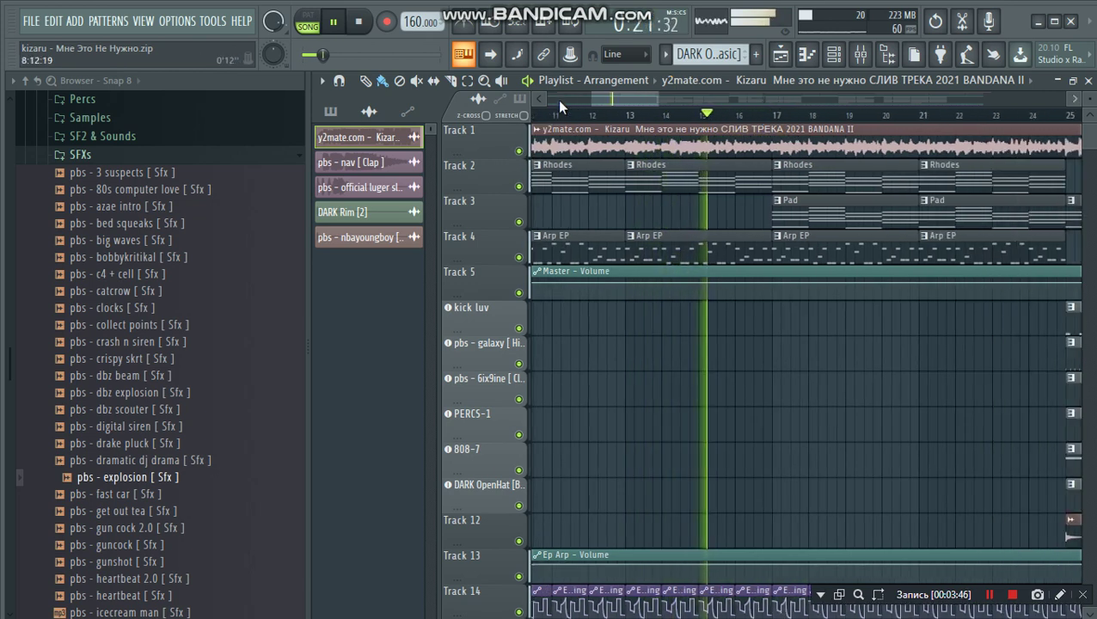
click(519, 152)
scroll(608, 94, down, 1)
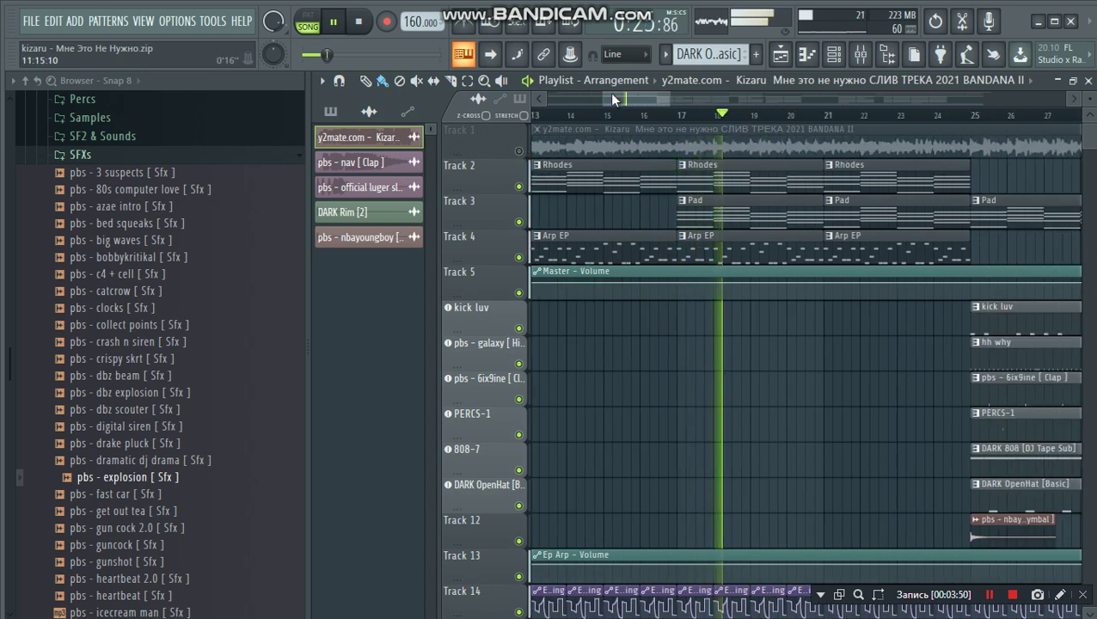
Step: Unmute the reference audio on Track 1 around bar 20 for comparison, mute it again, and zoom in on the drum section from bar 25
scroll(610, 96, down, 1)
scroll(612, 97, down, 1)
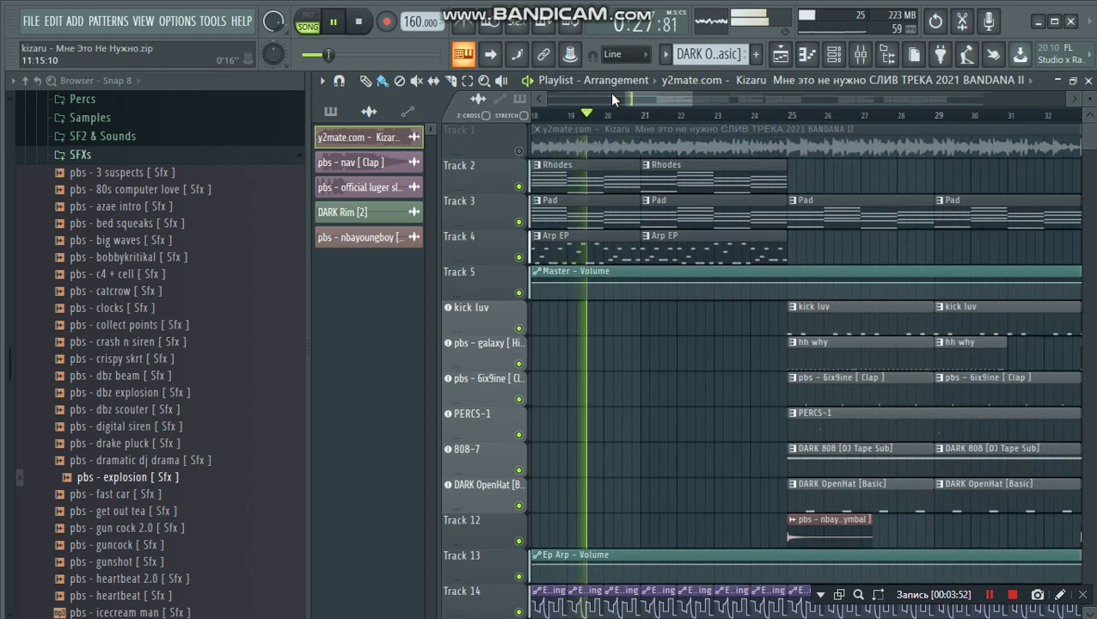
click(519, 151)
scroll(599, 100, down, 1)
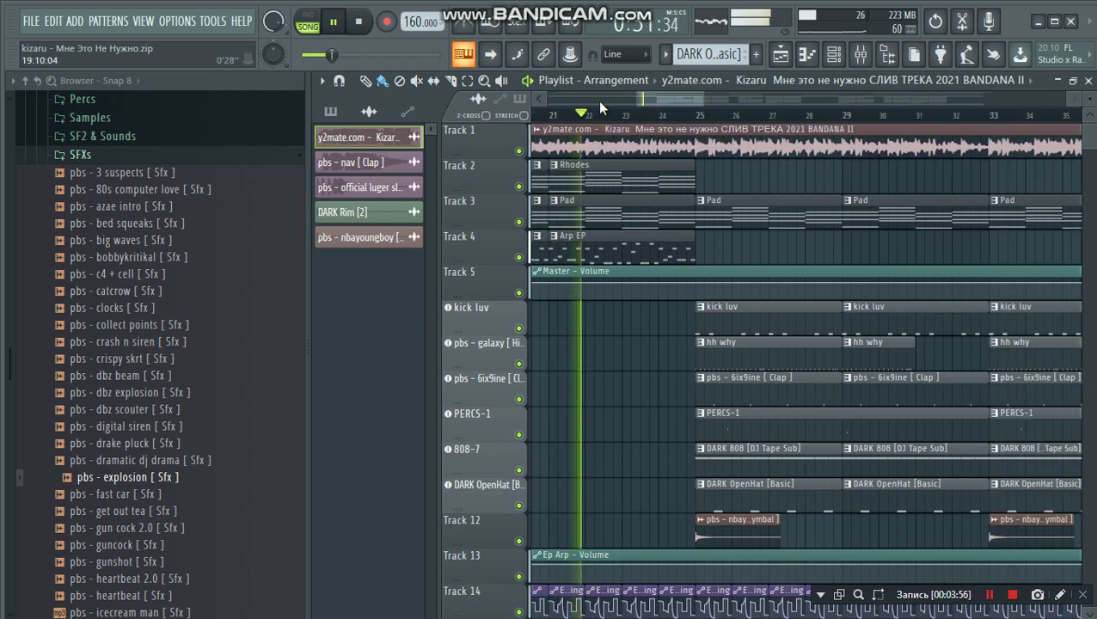
click(519, 152)
scroll(681, 100, down, 1)
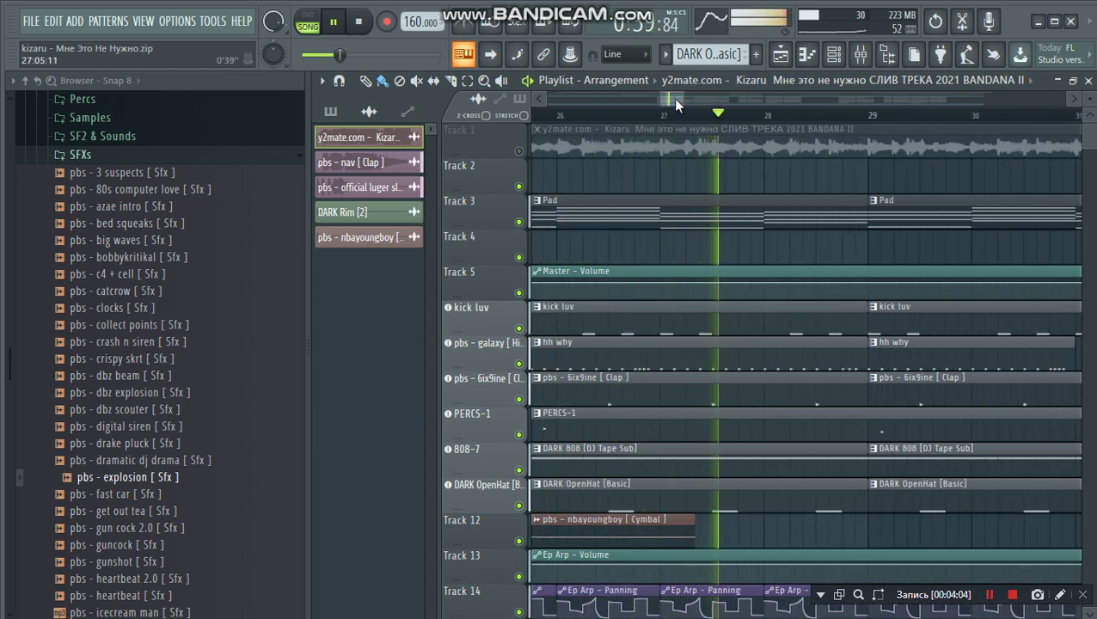
Step: Play the reference audio on Track 1 alongside the beat from about bar 33 past bar 40, and mute it again
scroll(673, 98, up, 3)
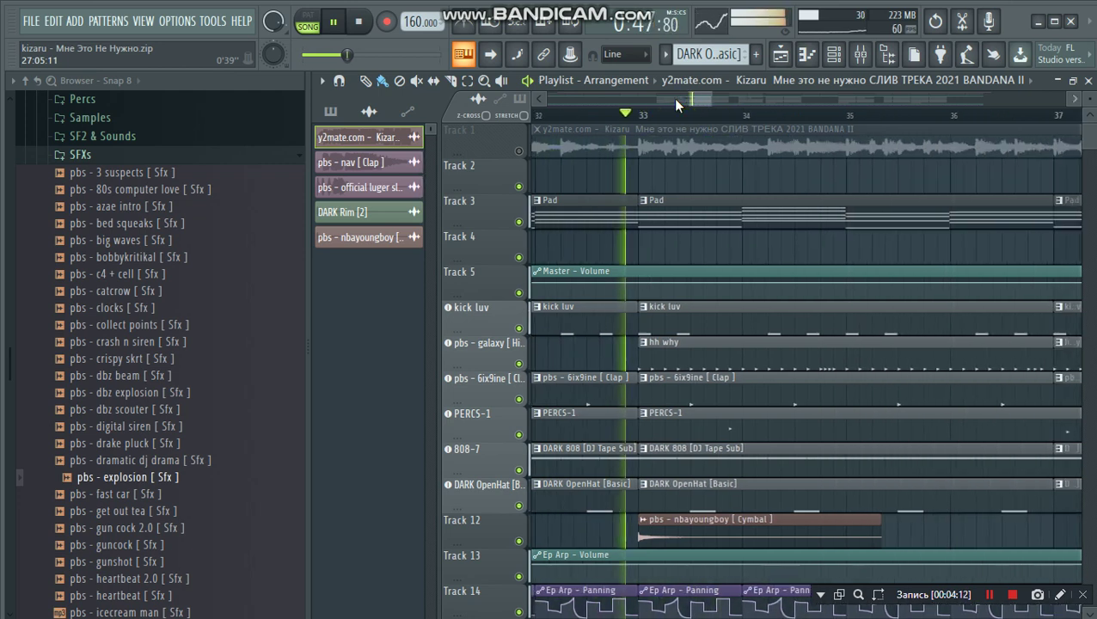
click(519, 150)
scroll(669, 98, down, 2)
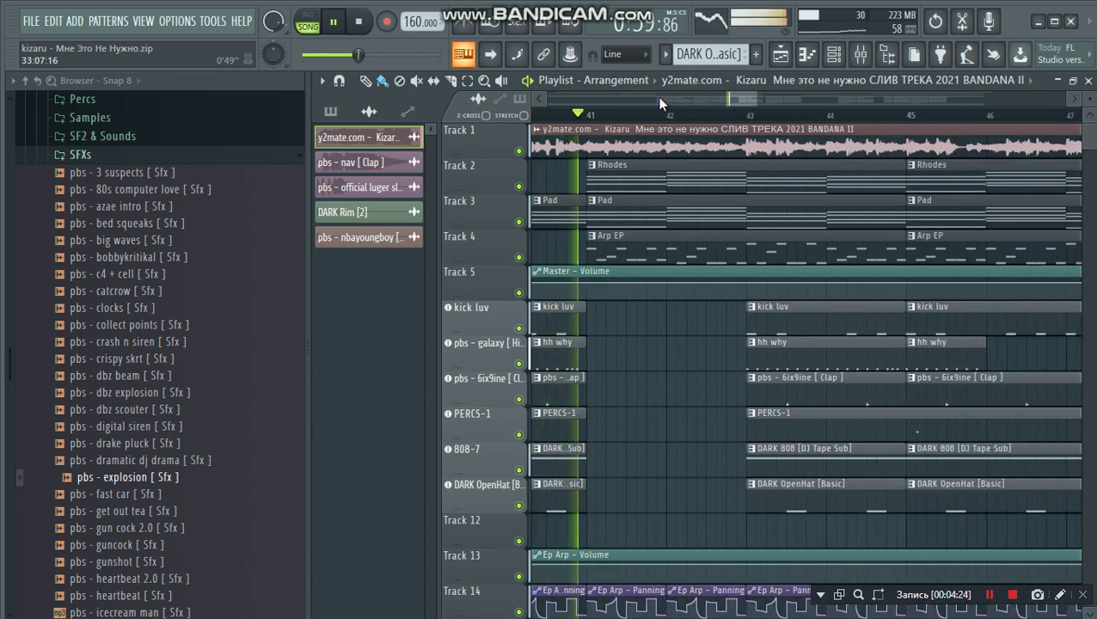
click(519, 151)
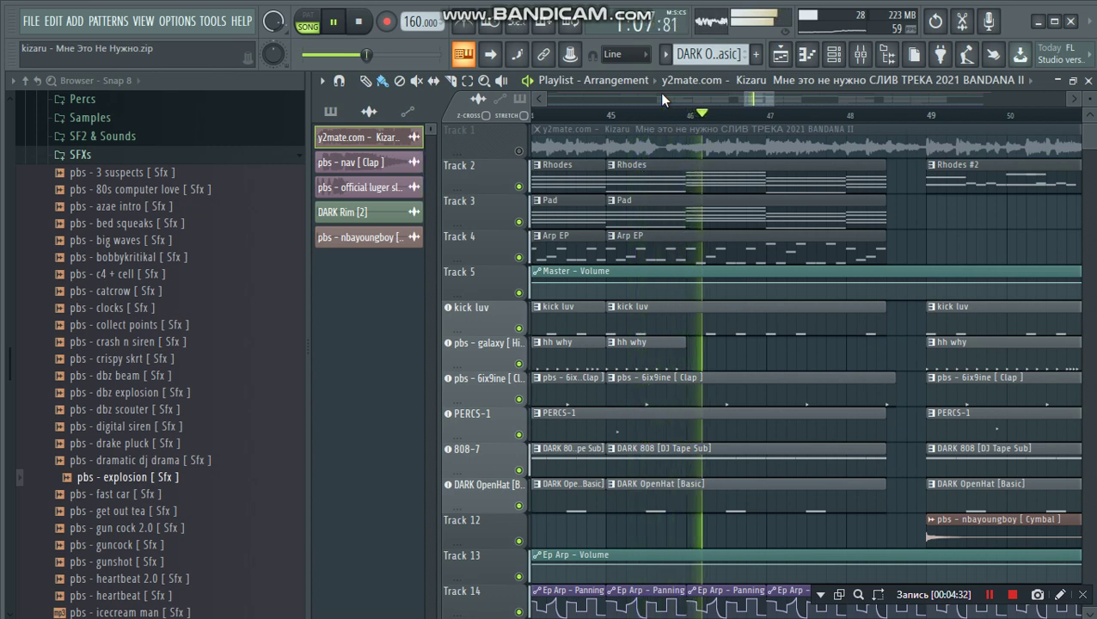
Step: Compare the Rhodes #2 section and the following Rhodes section from bar 57 with the reference by toggling Track 1's mute, leaving it muted
click(519, 151)
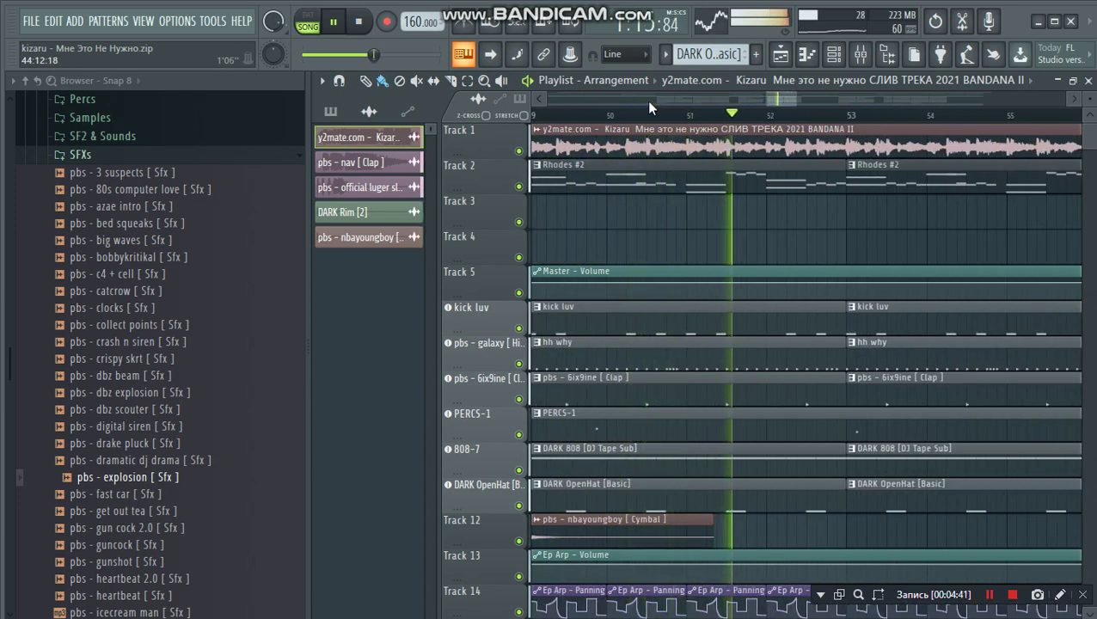
scroll(686, 115, down, 1)
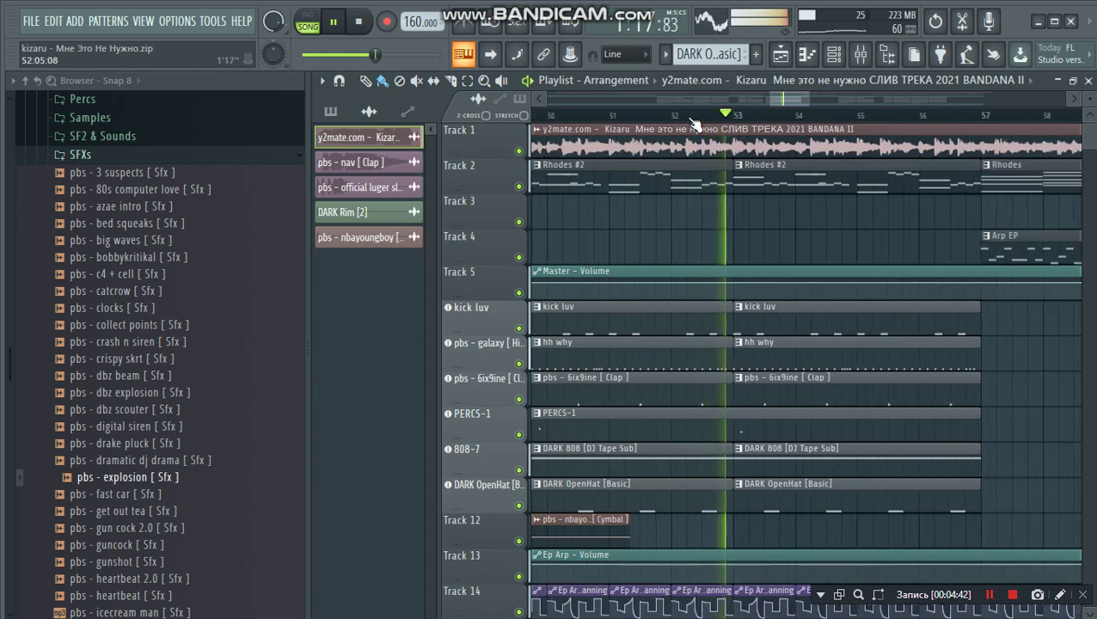
click(519, 151)
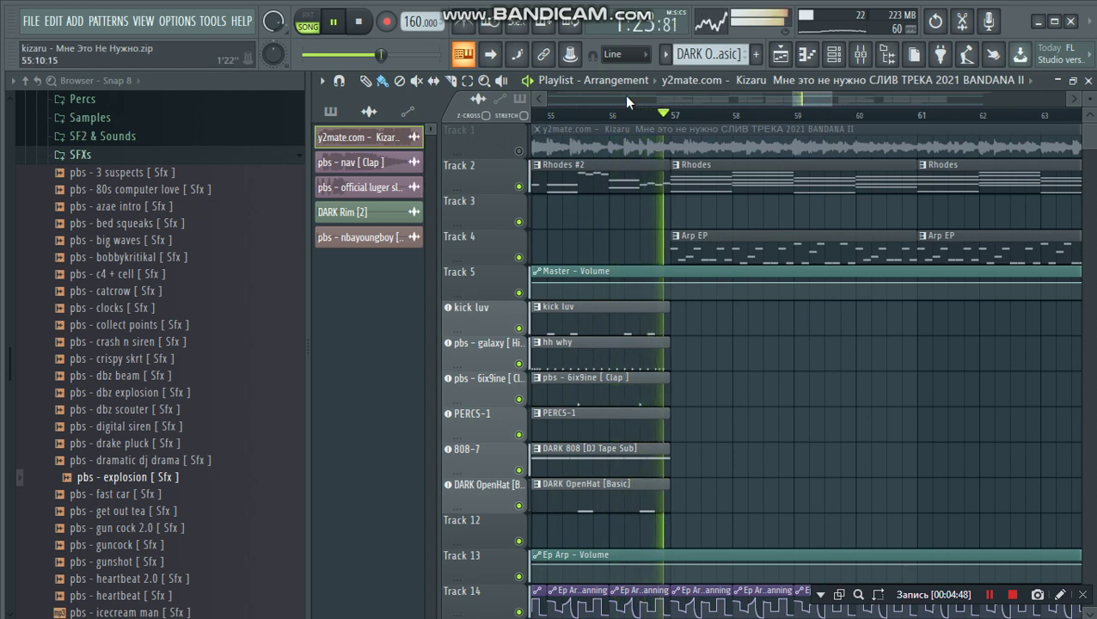
click(520, 150)
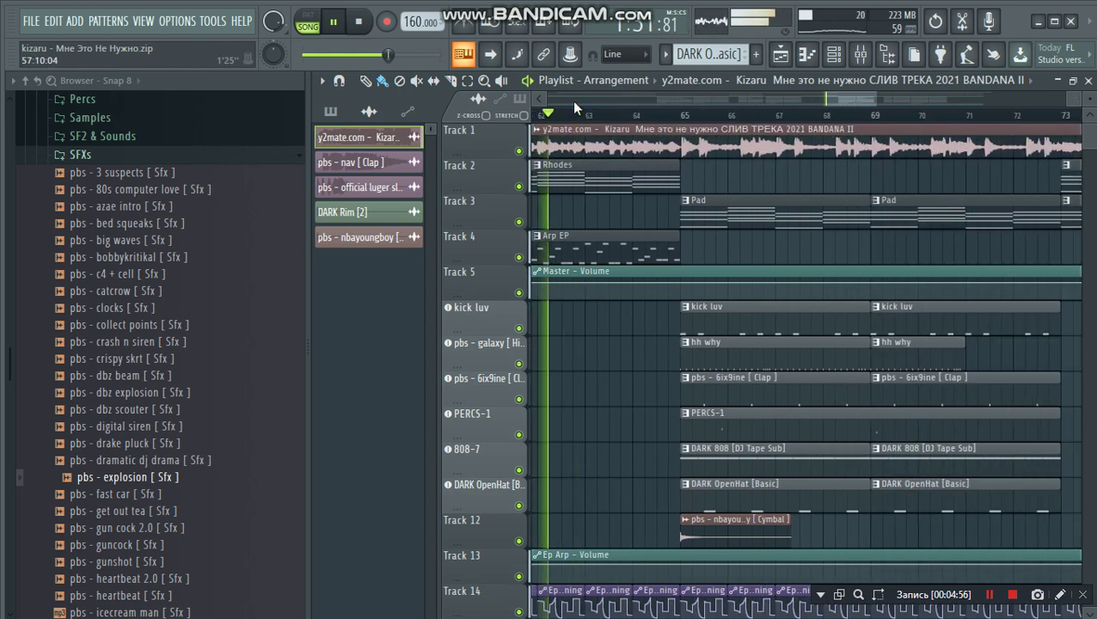
click(519, 151)
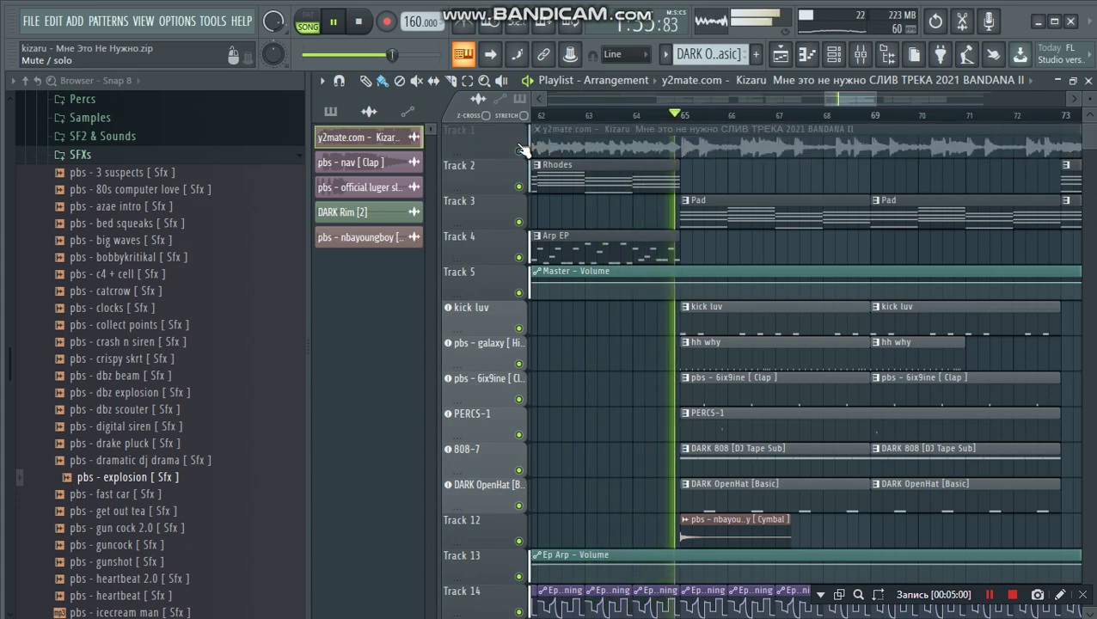
Step: Follow the playback from bar 65 toward the end of the arrangement, examining the final drum sections and the Master volume automation
scroll(693, 113, down, 2)
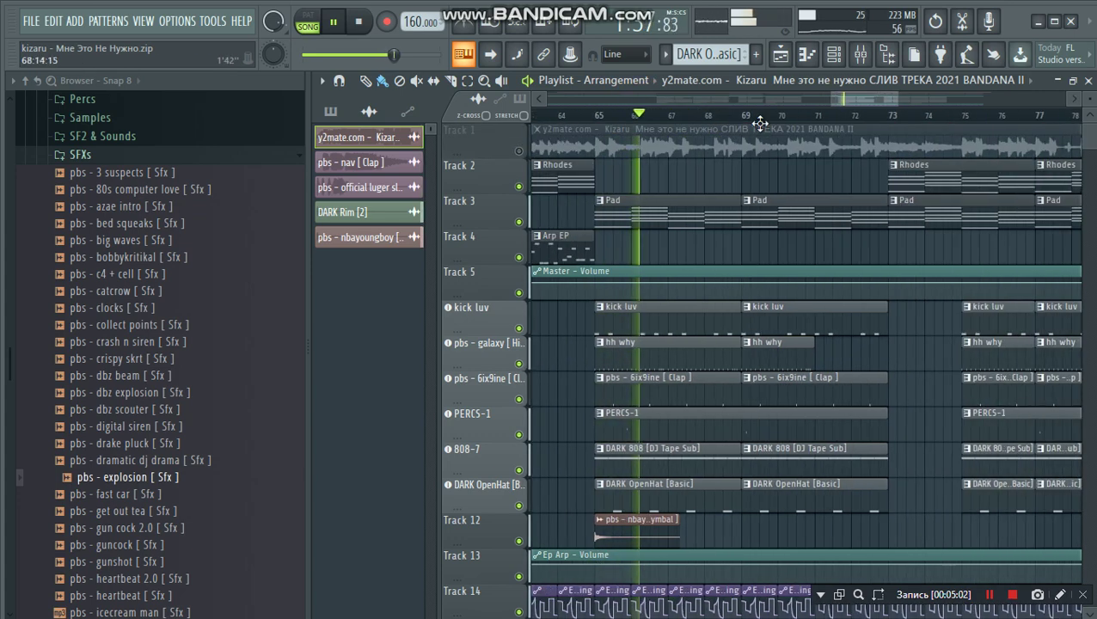
scroll(765, 123, down, 2)
scroll(771, 122, down, 3)
scroll(845, 167, up, 2)
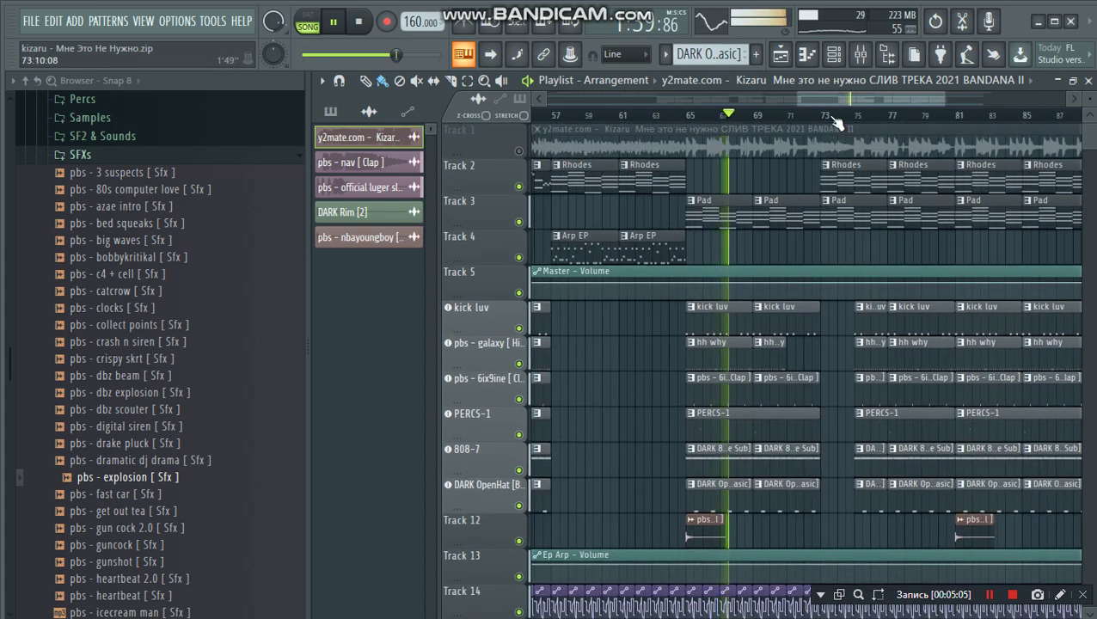
scroll(837, 123, down, 2)
scroll(849, 115, up, 3)
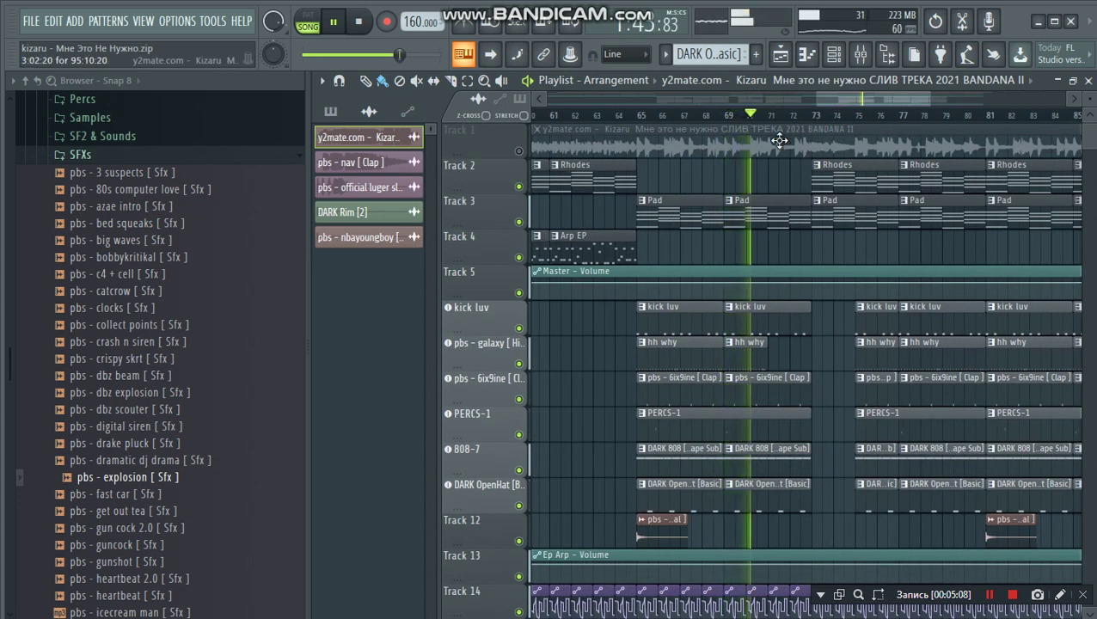
scroll(832, 117, up, 2)
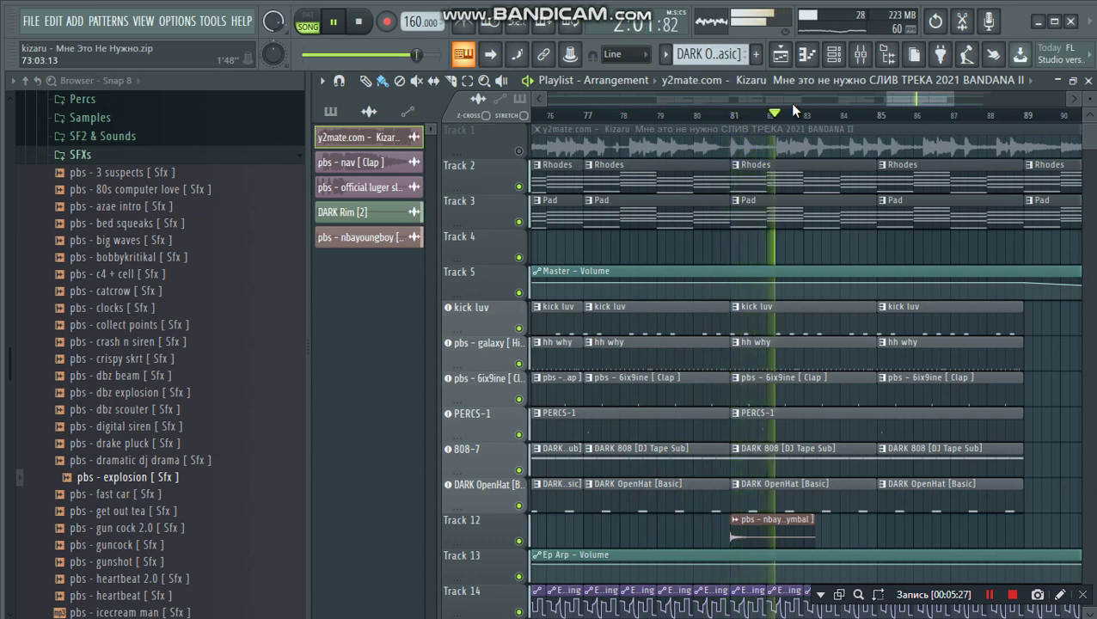
scroll(765, 102, up, 2)
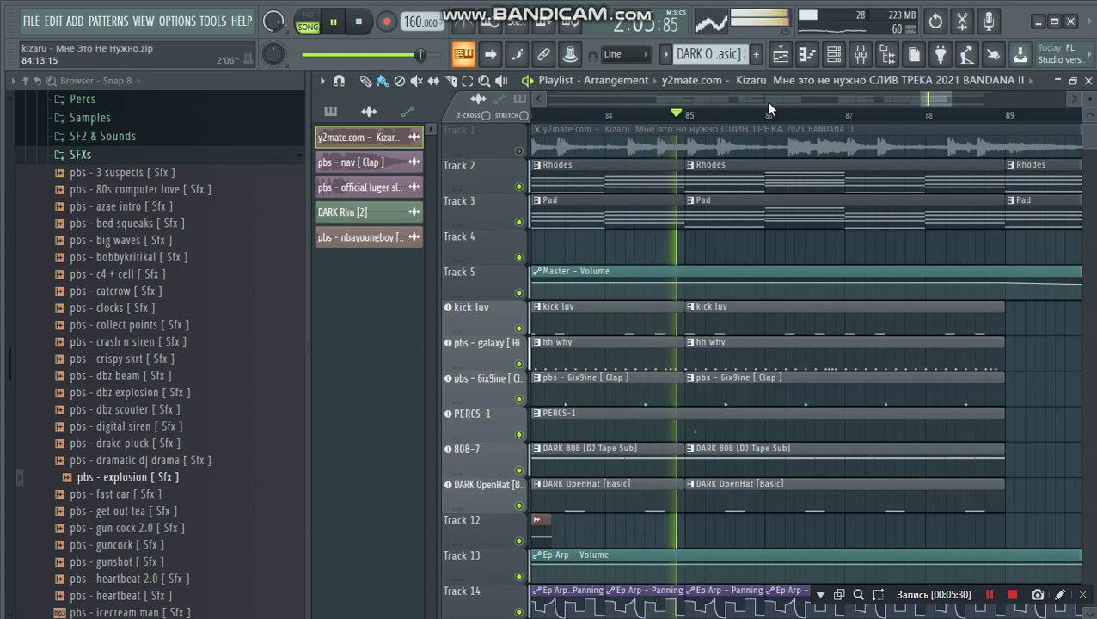
scroll(747, 101, down, 3)
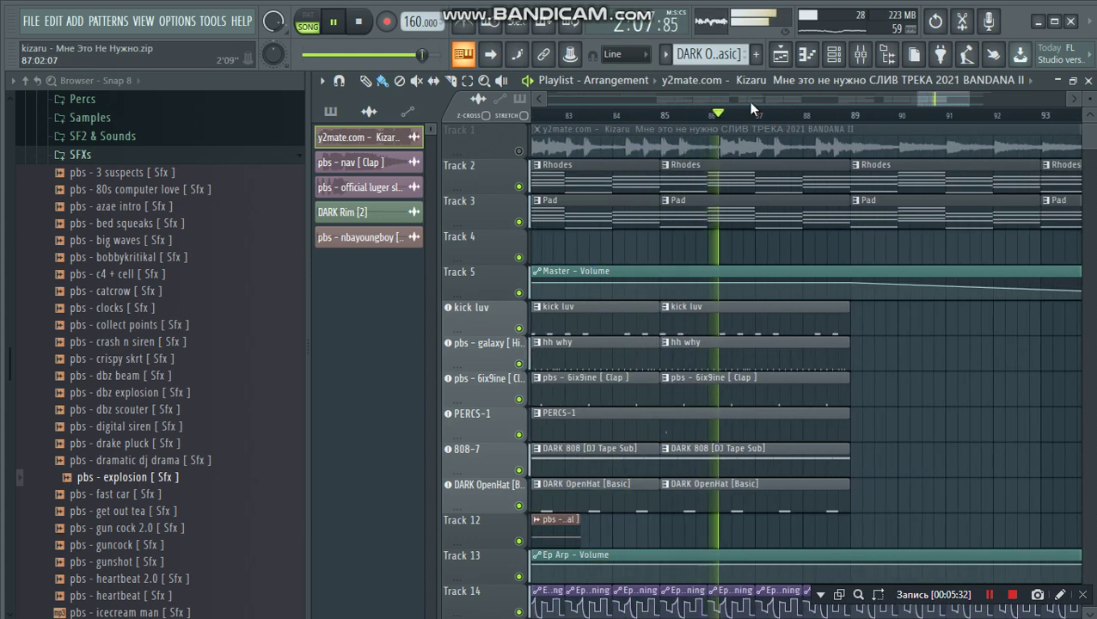